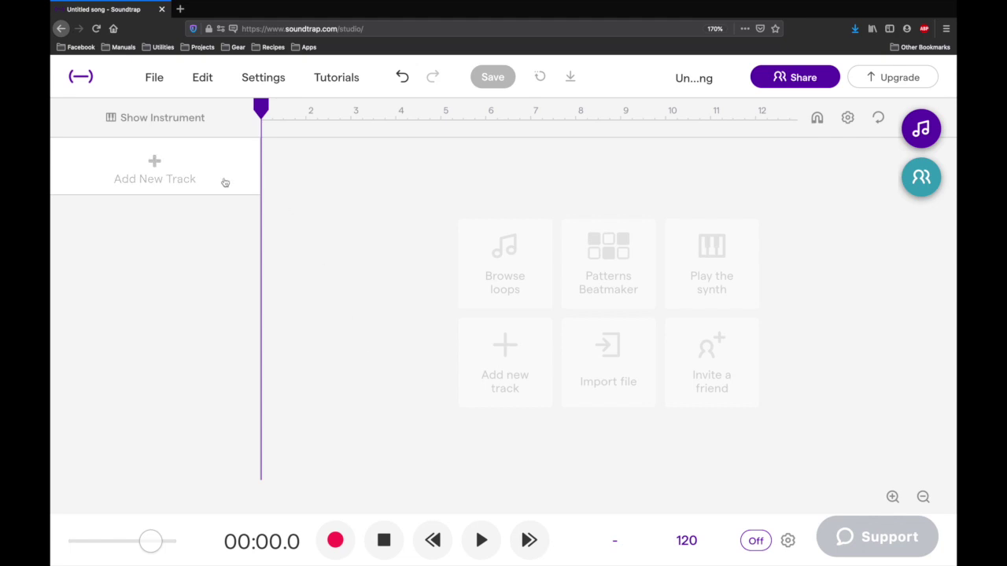
- Add a Voice & microphones track using the MacBook Pro Microphone, zoom the page out, and start recording
left_click(512, 399)
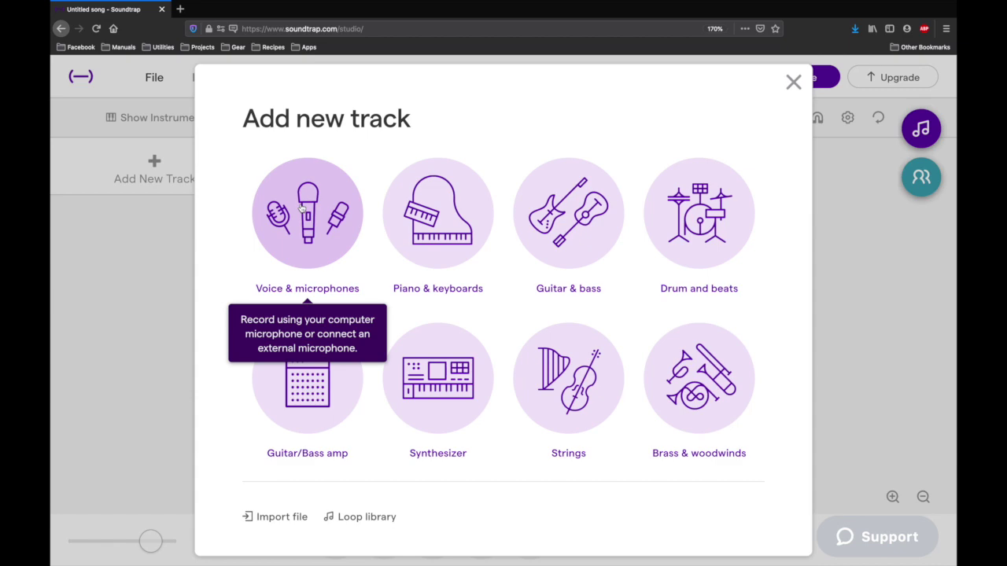
left_click(302, 208)
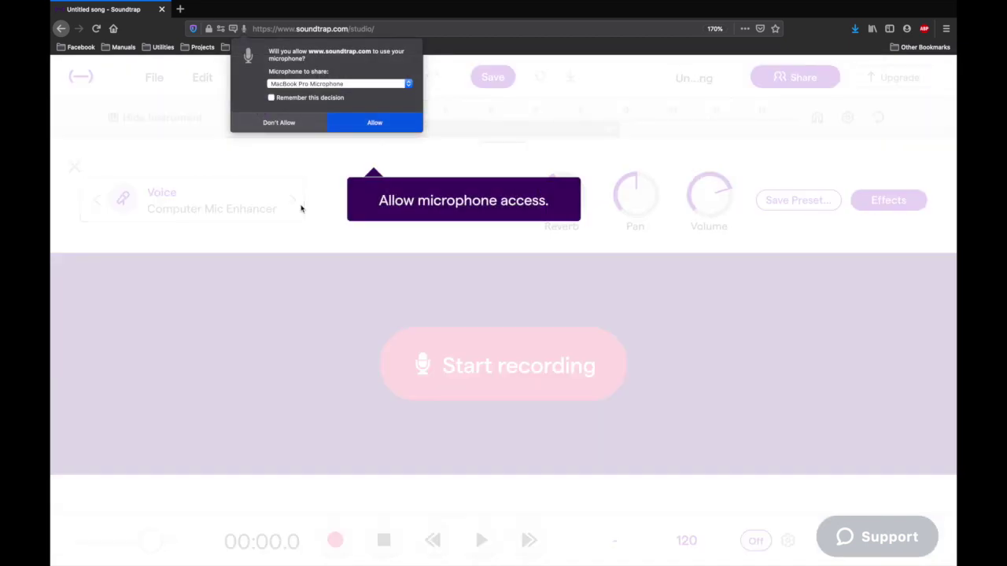
left_click(373, 122)
mouse_move(326, 551)
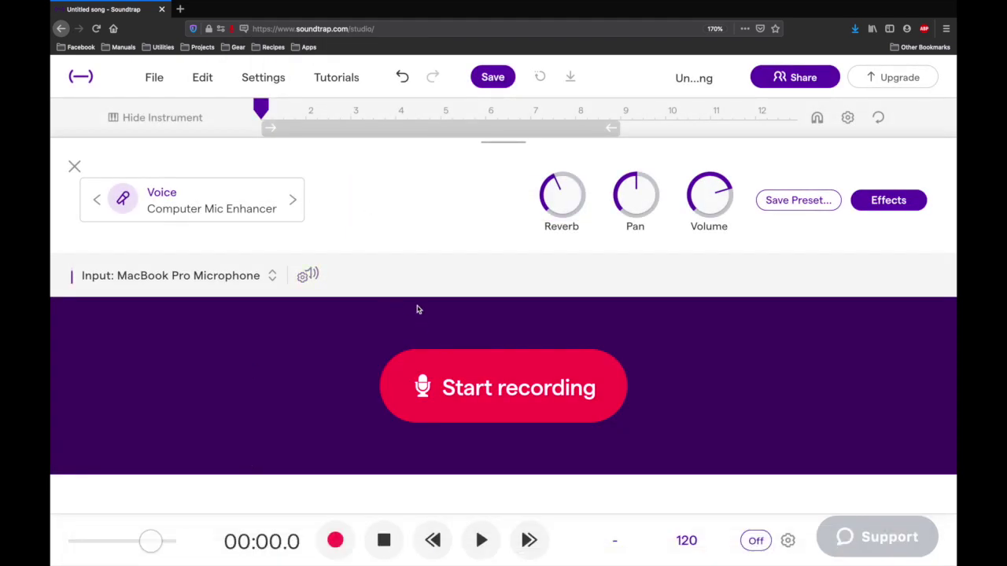
key("super+minus")
key("super+minus")
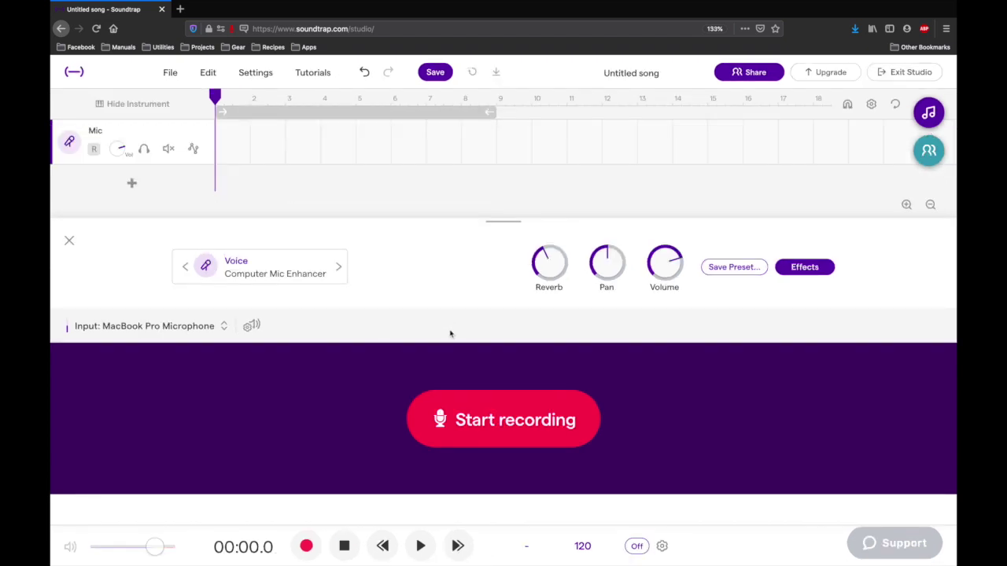
left_click(515, 420)
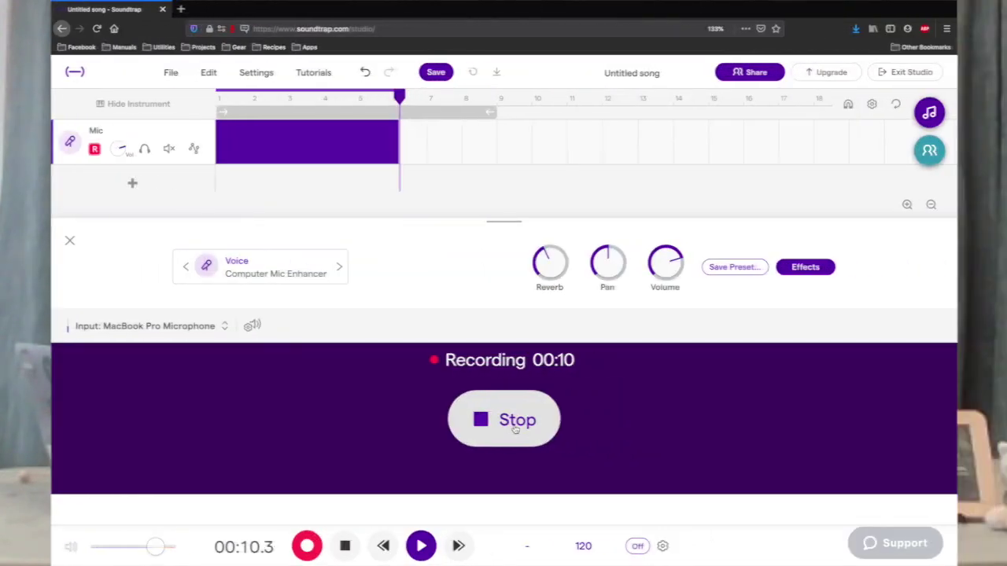
- Stop the roughly 11-second recording, play it back from the start, and return to bar 1
left_click(515, 427)
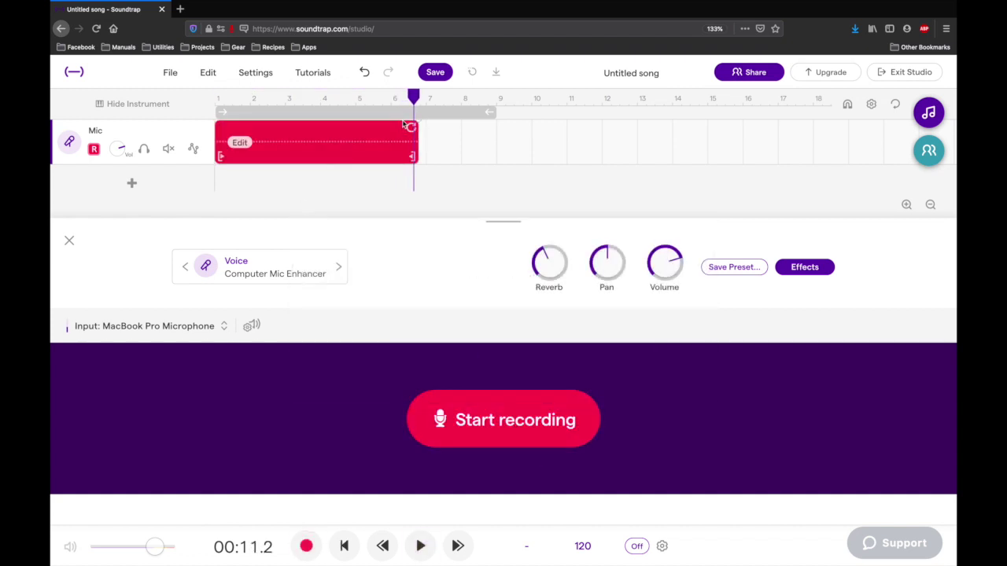
key("Return")
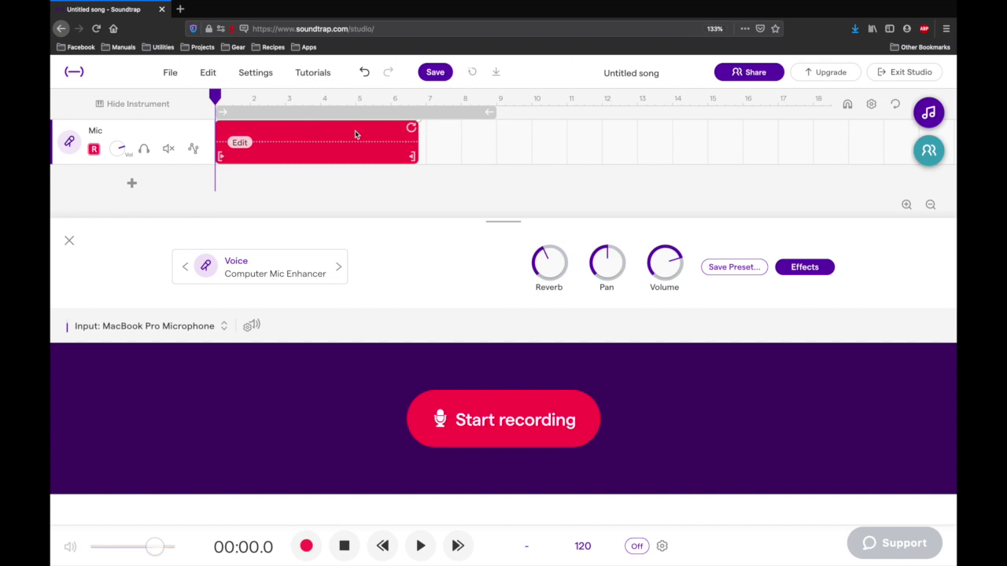
key("space")
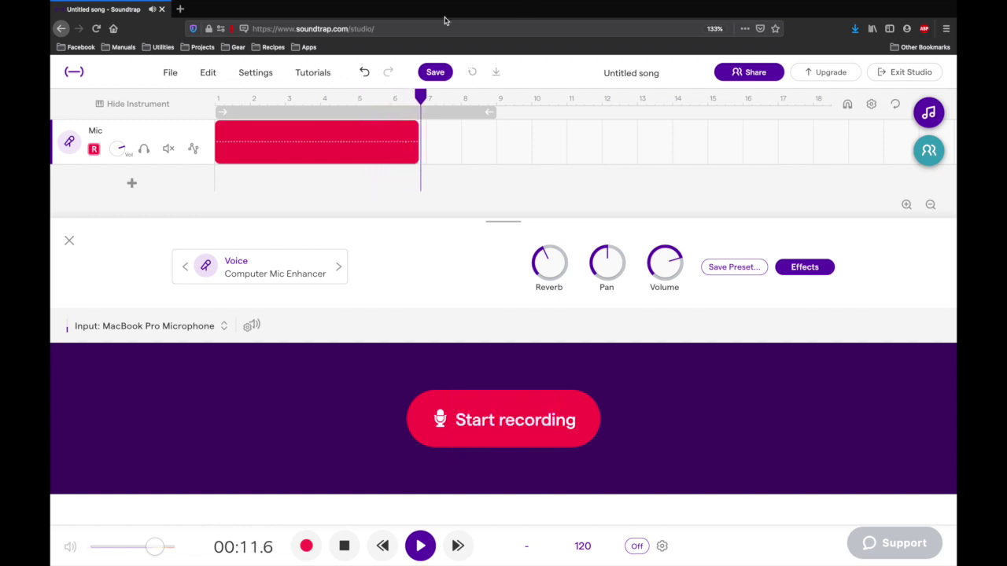
key("space")
key("Return")
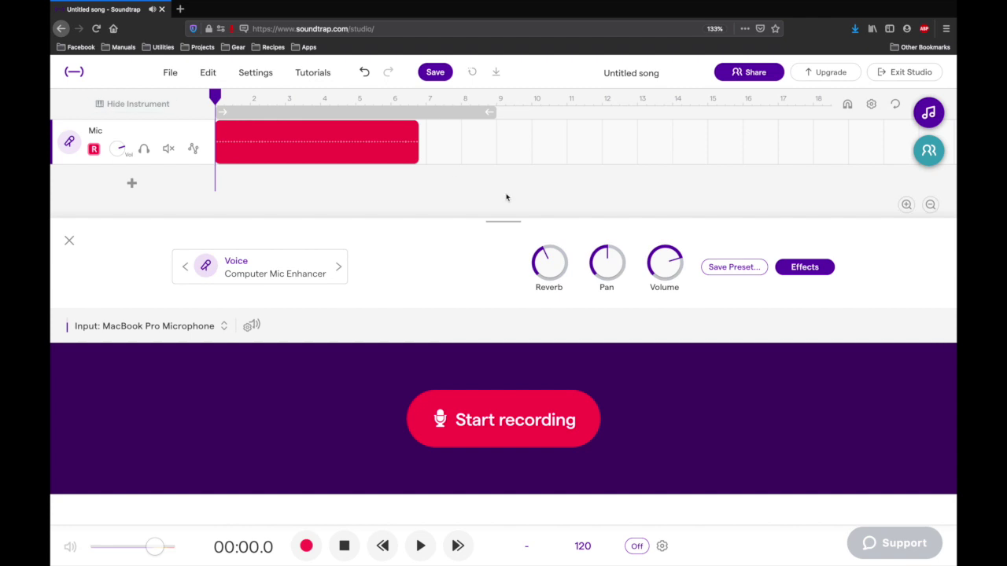
- Scrub the playhead along the clip and check the clip's editing options without changing anything
left_click(236, 96)
left_click_drag(236, 96, 281, 104)
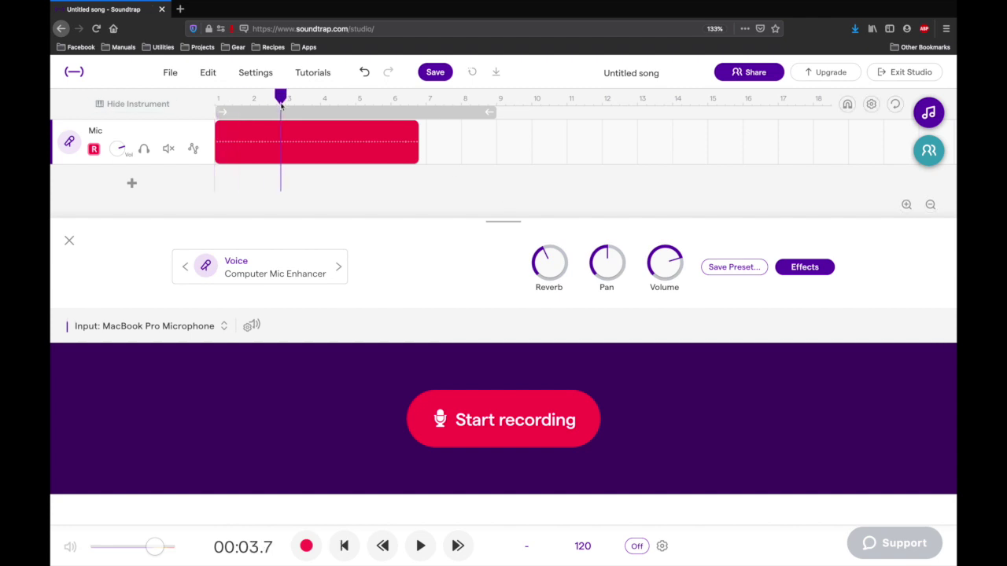
left_click_drag(281, 104, 162, 84)
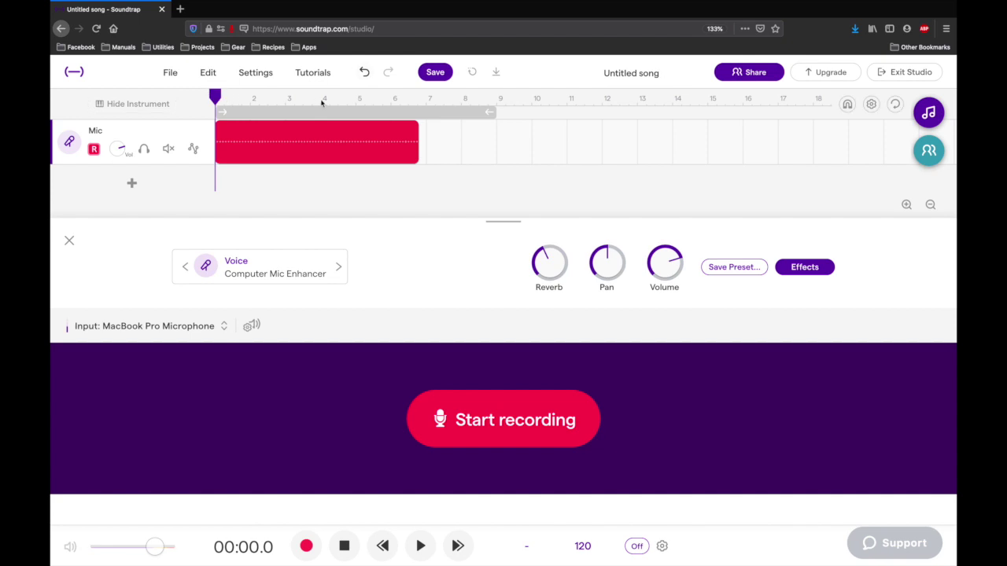
left_click_drag(215, 97, 265, 99)
right_click(268, 150)
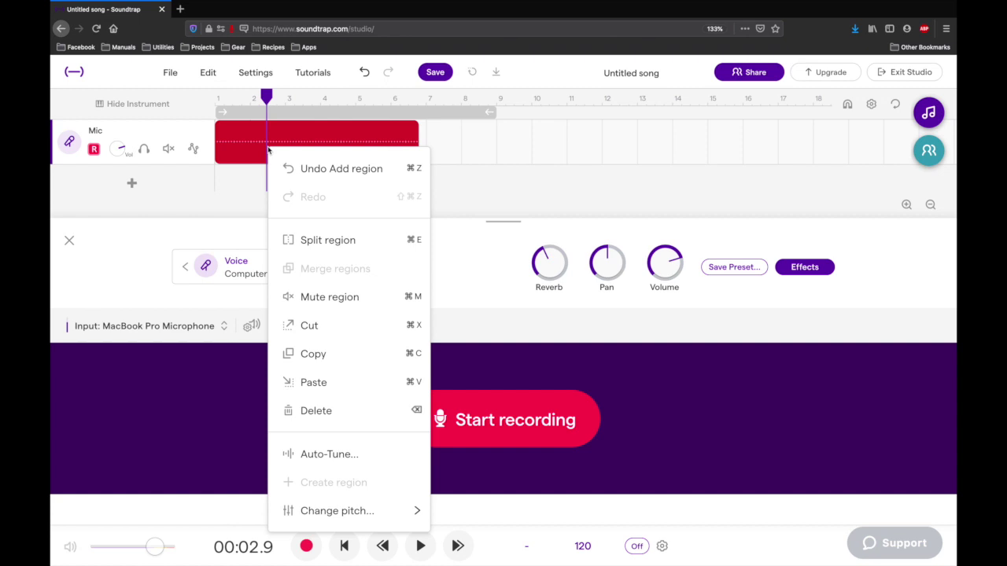
left_click(277, 140)
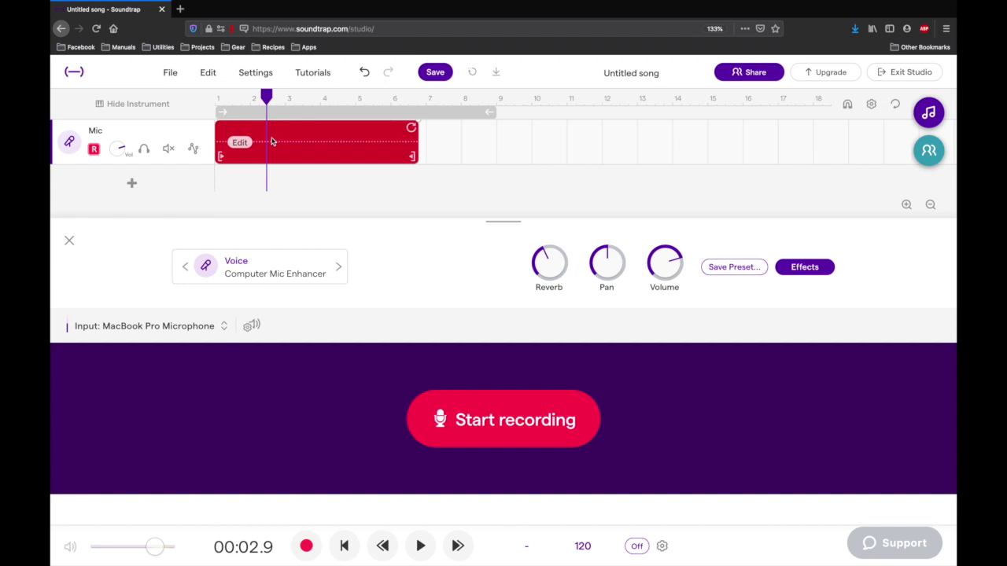
- Split the clip at about bar 2.8 and again at bar 4.7
left_click(274, 150)
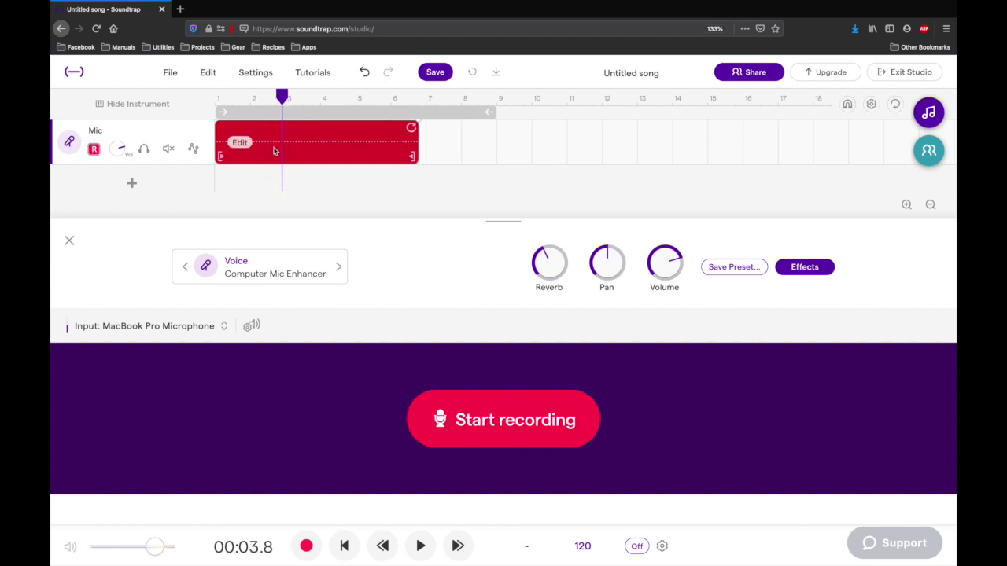
right_click(281, 149)
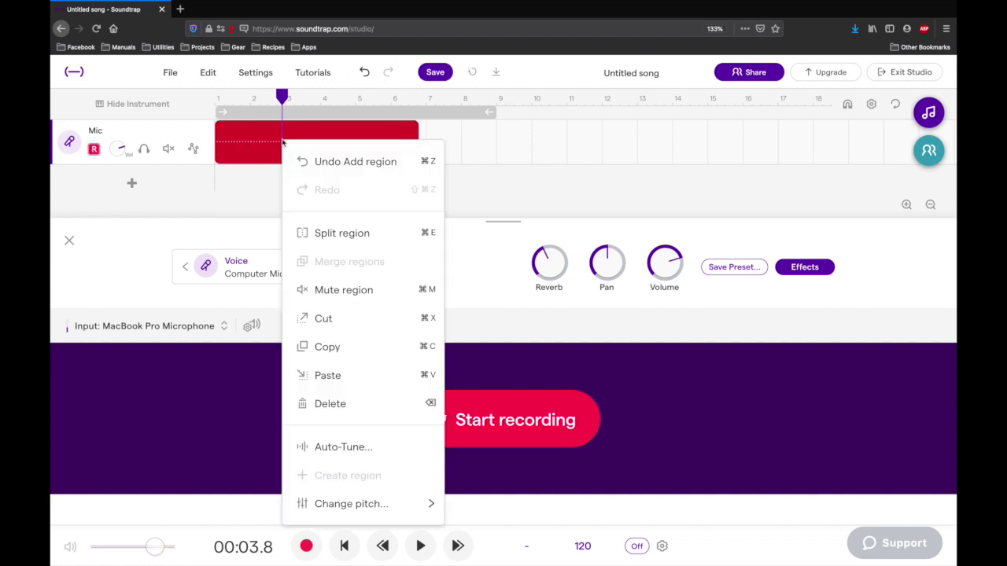
left_click(317, 247)
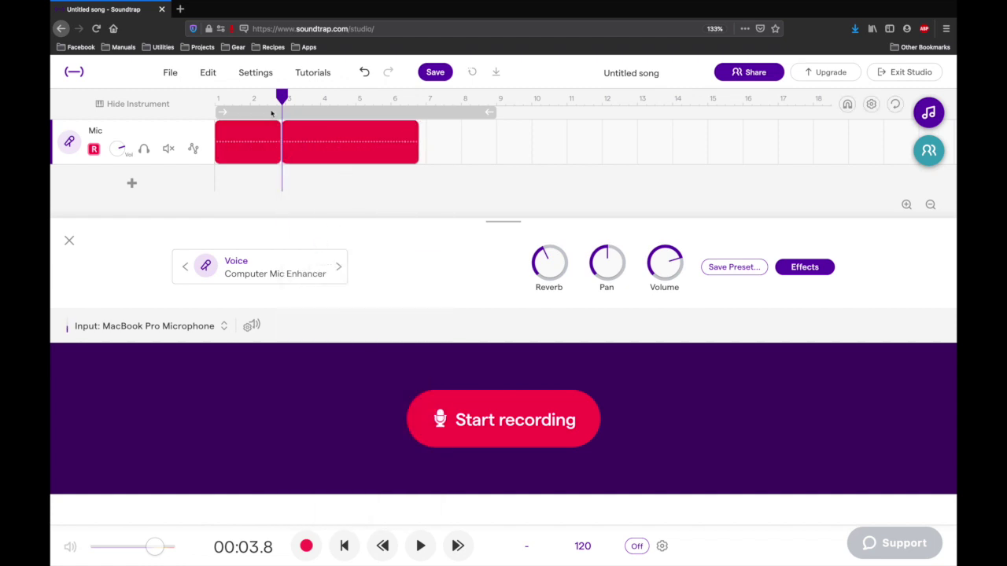
left_click_drag(285, 100, 349, 99)
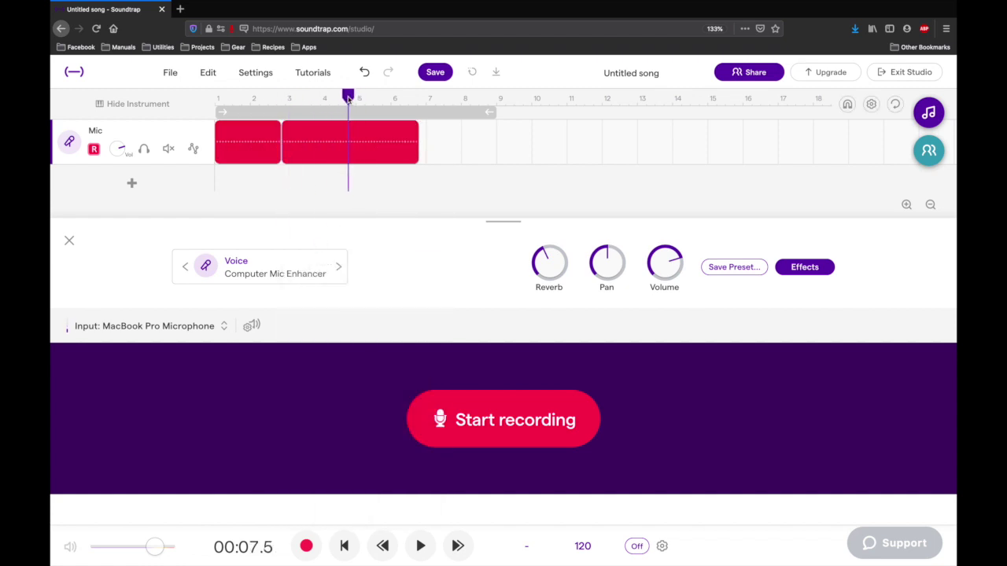
right_click(352, 157)
left_click(427, 246)
- Lower the first region's pitch by 6 semitones, reverse it, and play the result
right_click(239, 142)
mouse_move(302, 329)
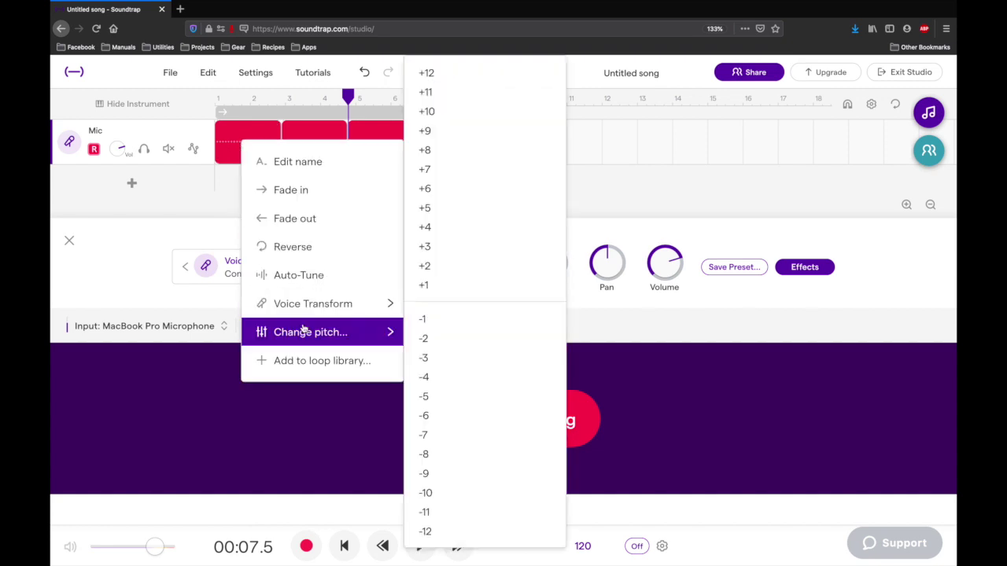
left_click(439, 405)
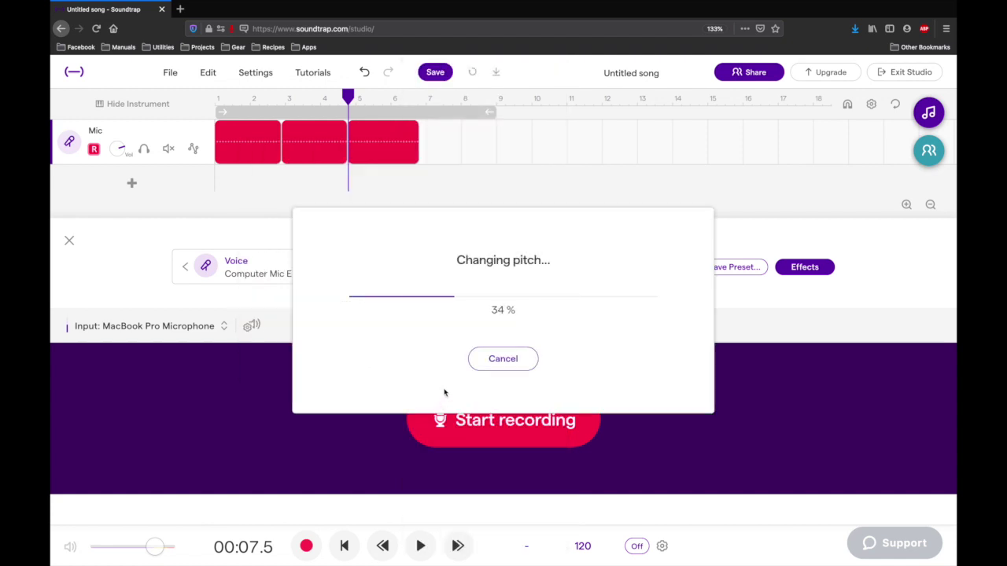
right_click(247, 143)
mouse_move(331, 319)
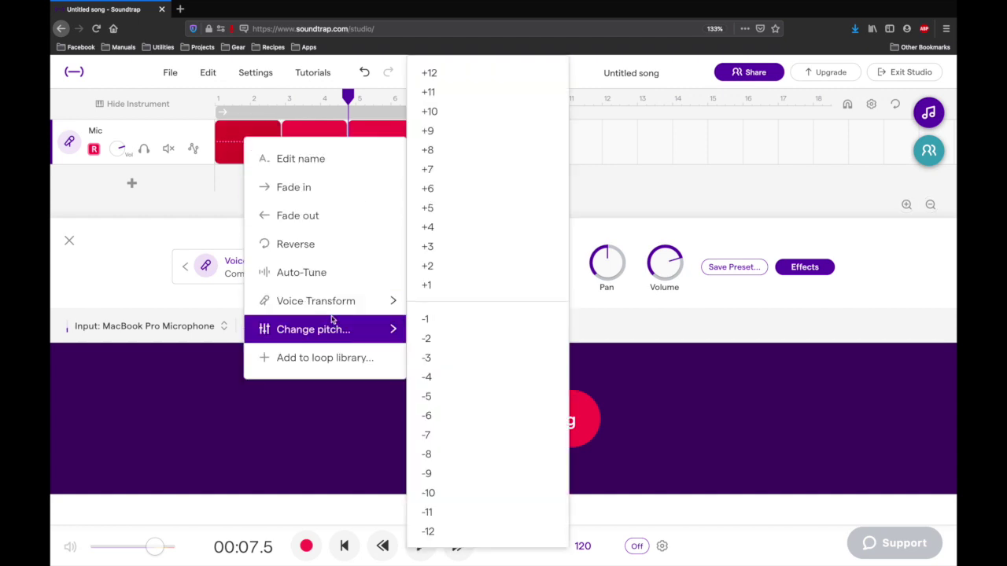
left_click(316, 251)
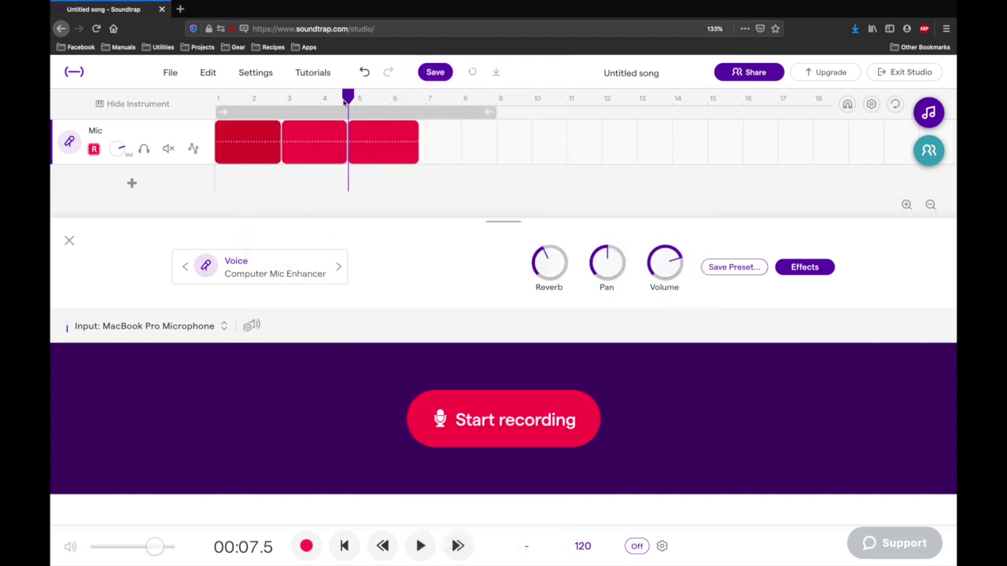
key("Return")
key("space")
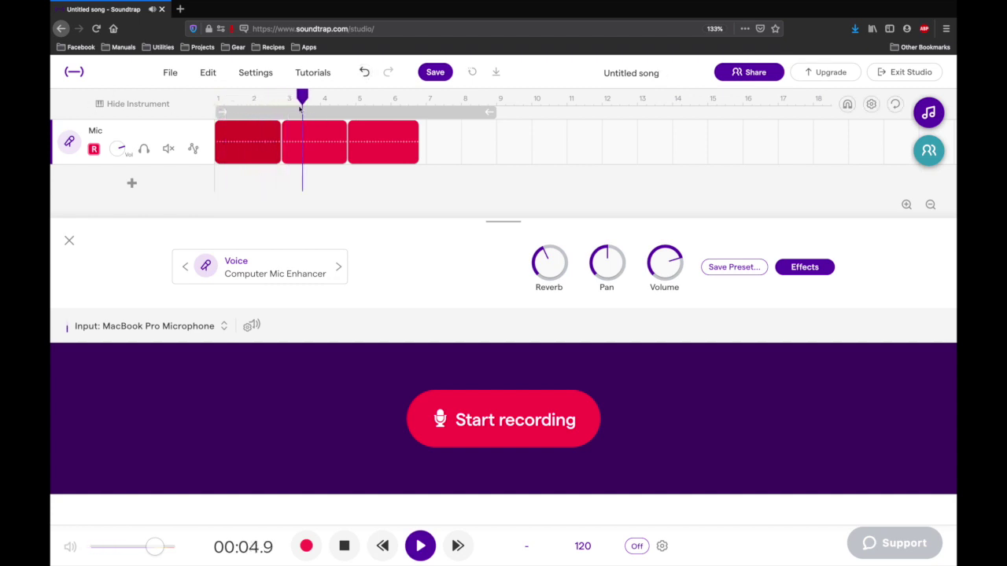
key("space")
- Raise the second region's pitch by 5 semitones and bring up the third clip's options
right_click(306, 145)
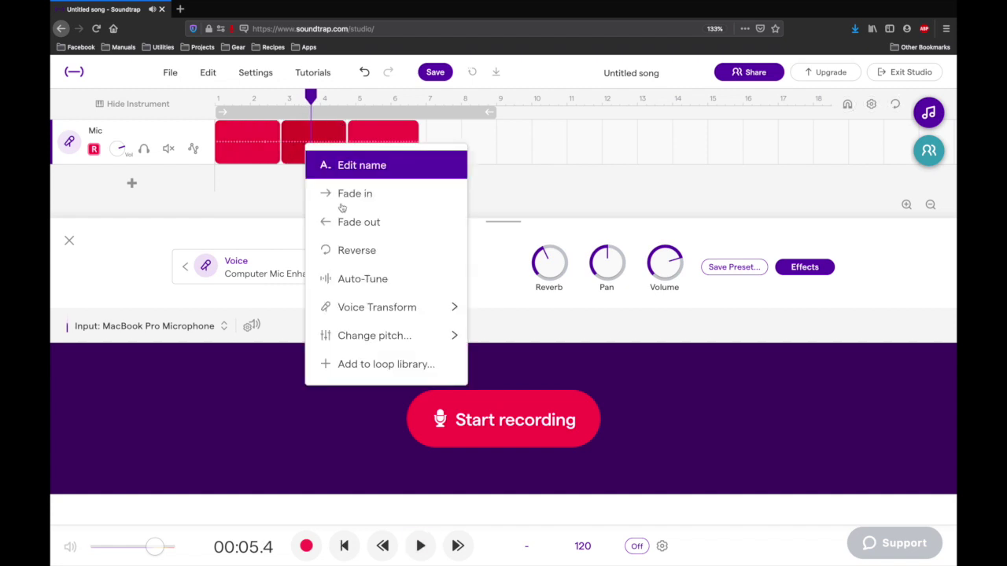
mouse_move(374, 336)
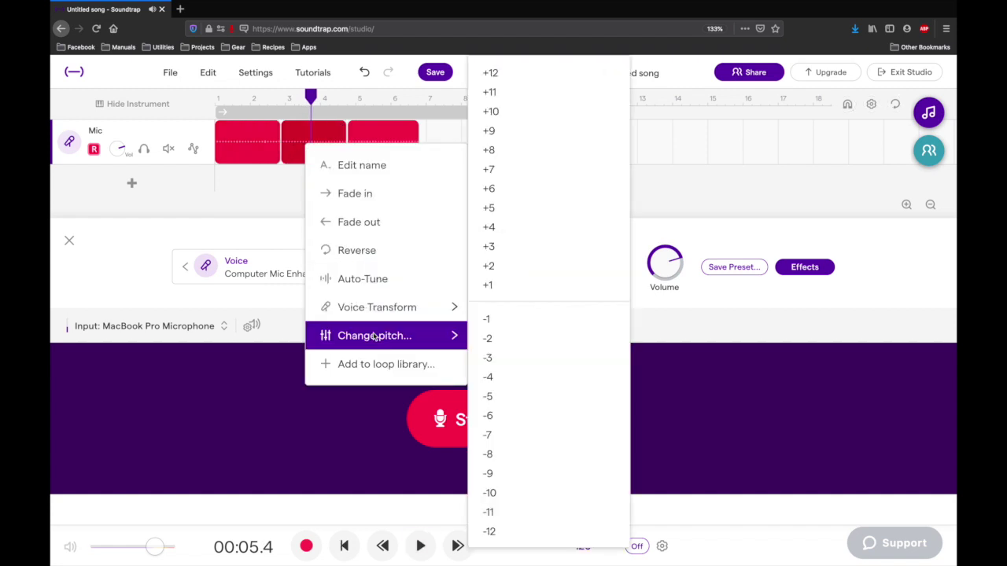
left_click(519, 208)
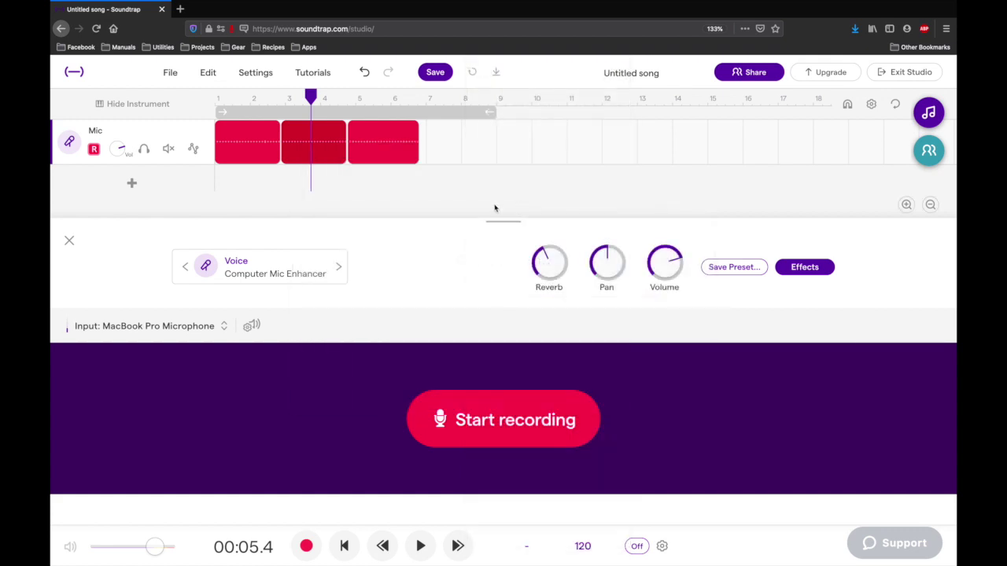
left_click(374, 148)
right_click(373, 150)
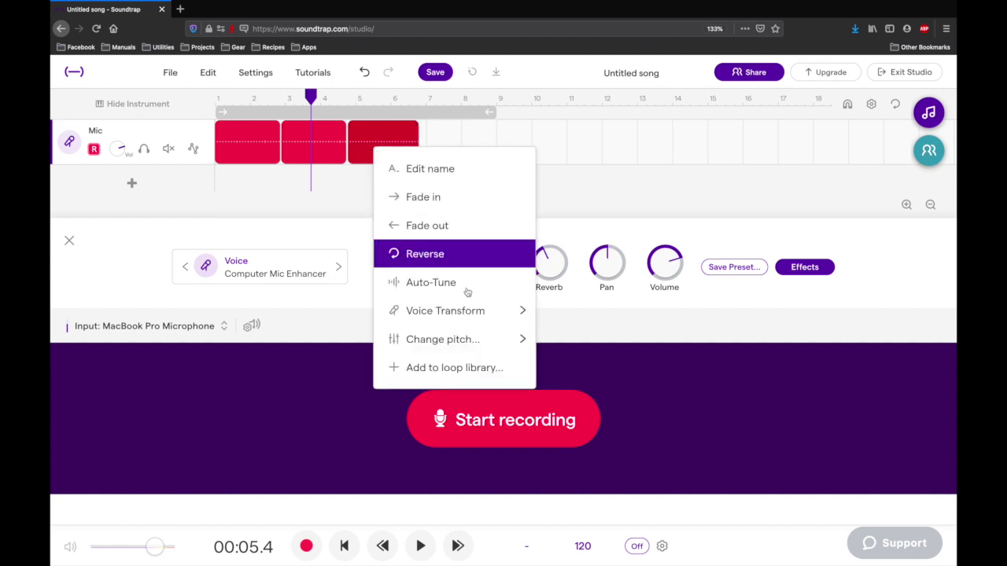
mouse_move(474, 307)
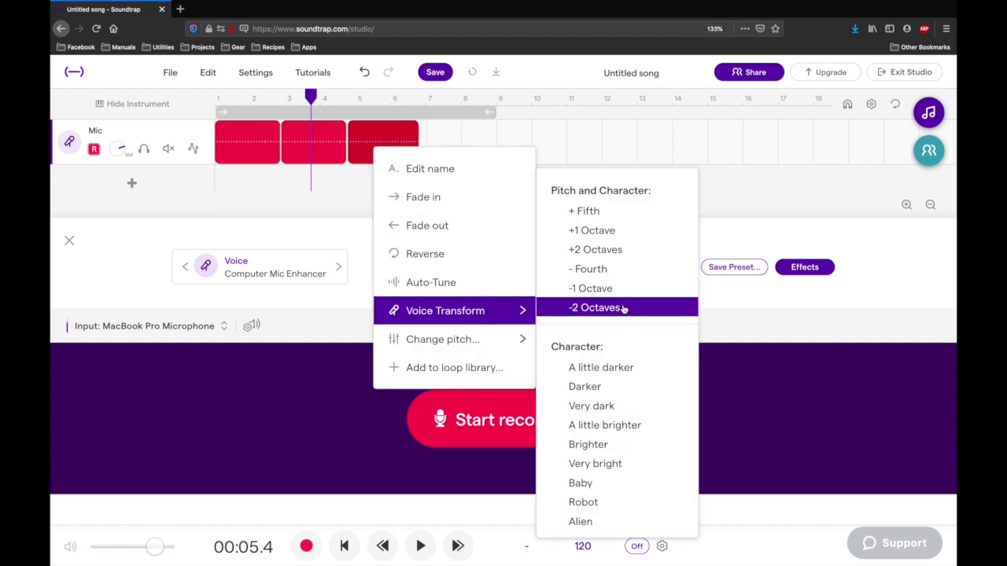
left_click(582, 522)
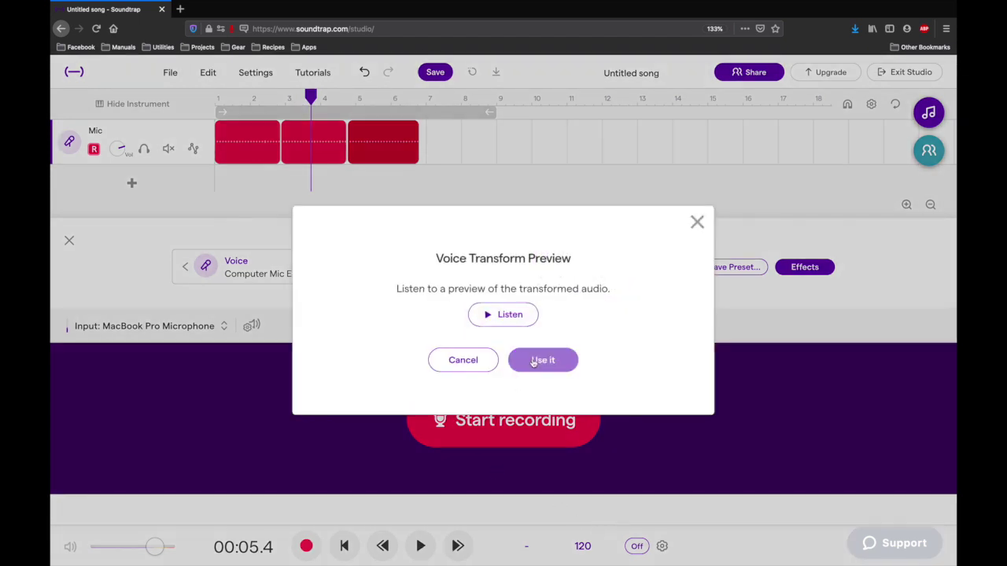
left_click(500, 317)
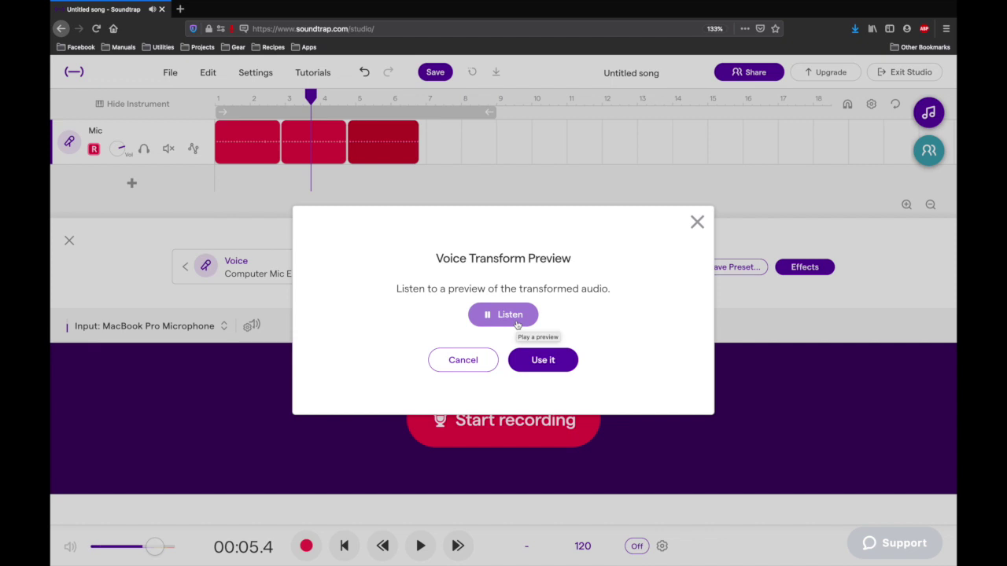
left_click(535, 360)
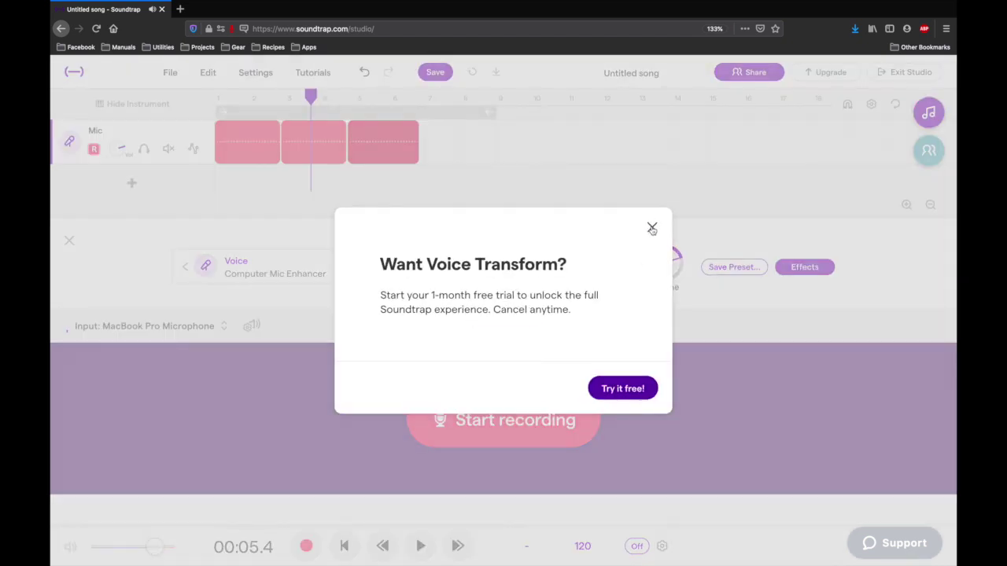
left_click(652, 228)
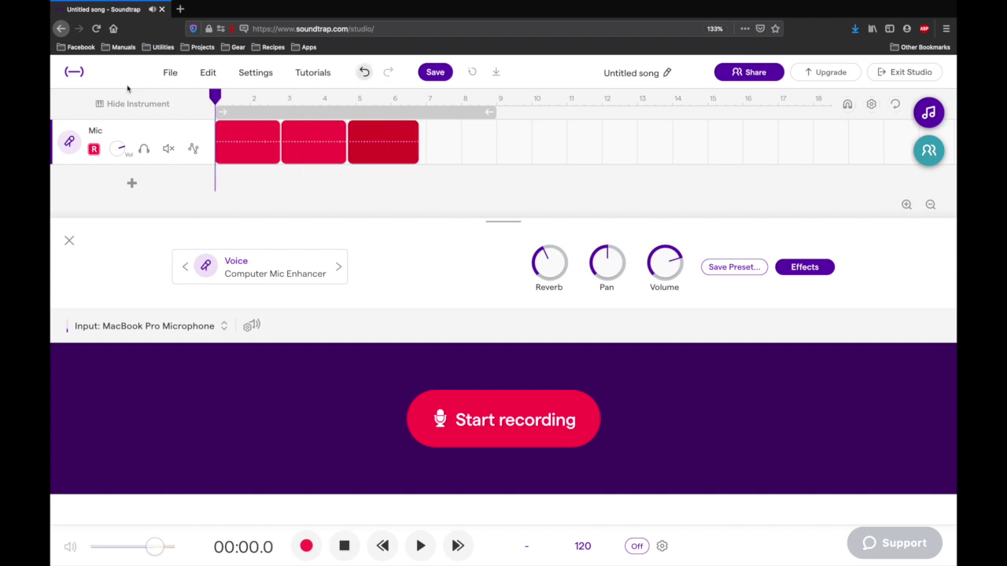
key("space")
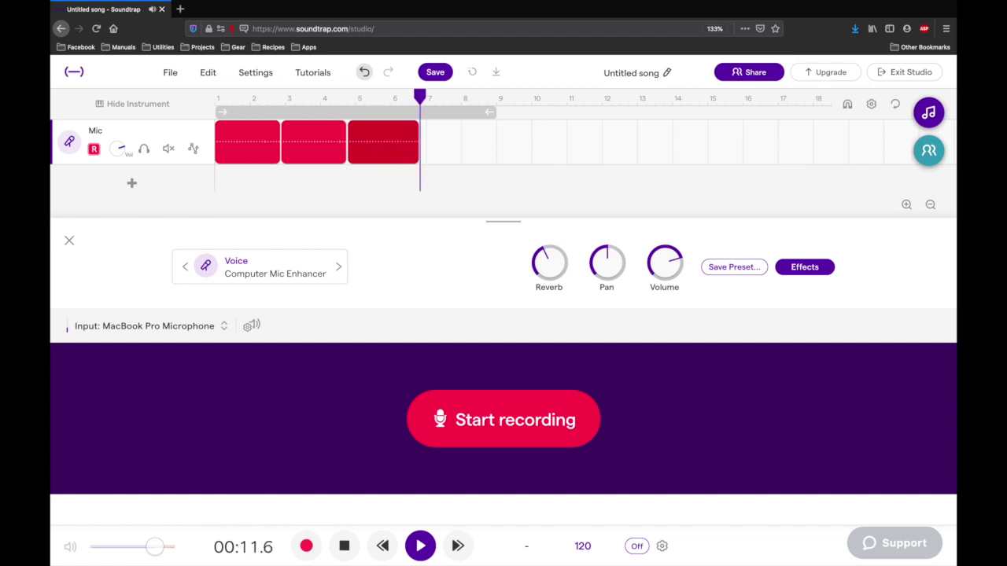
key("space")
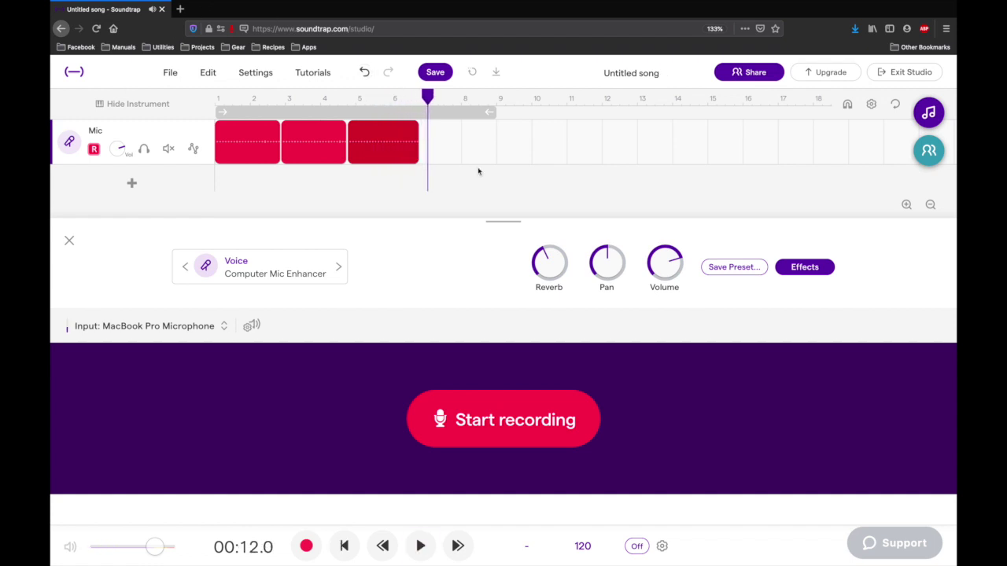
left_click_drag(427, 95, 214, 94)
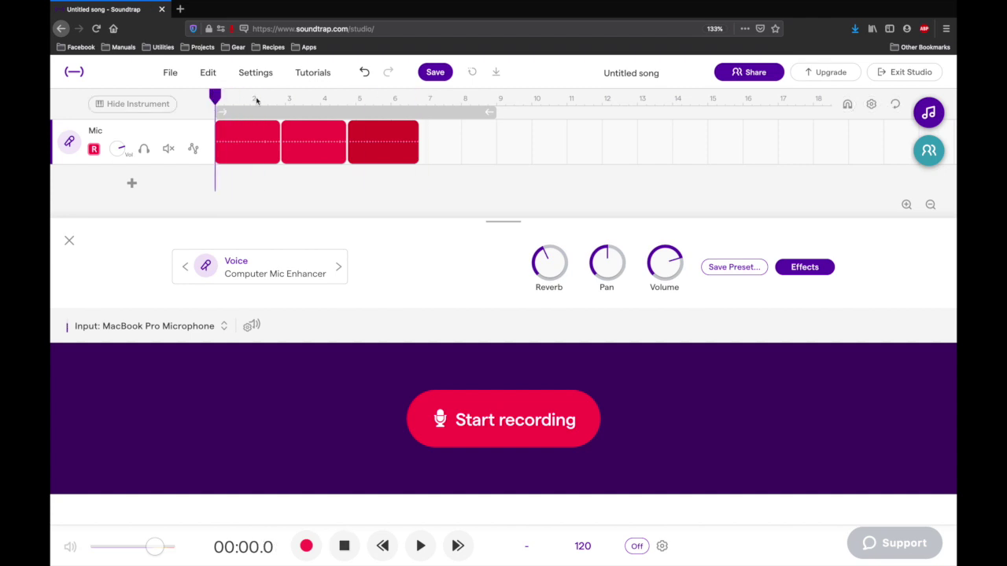
- Delete all three Mic clips and begin recording a fresh take
key("Delete")
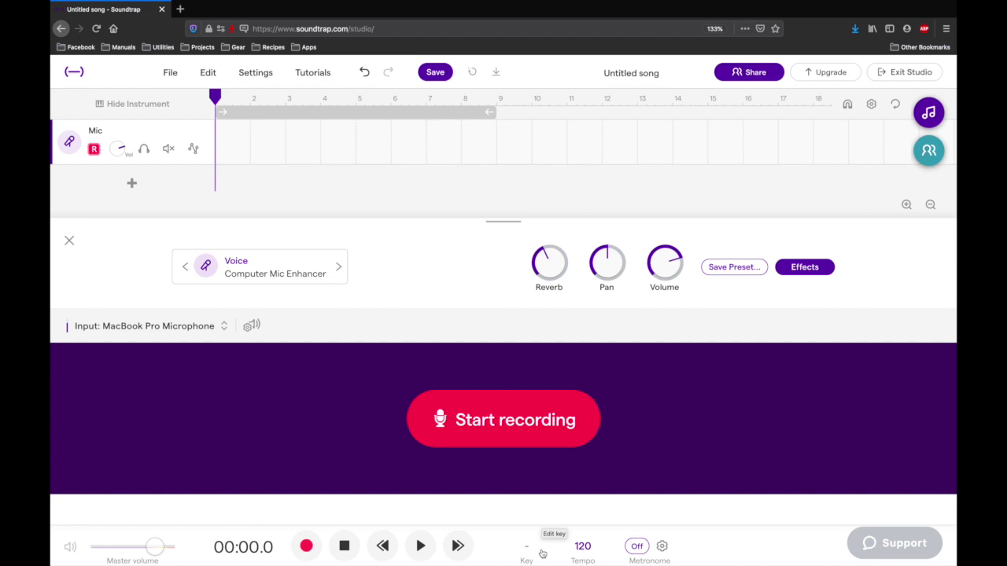
left_click(494, 443)
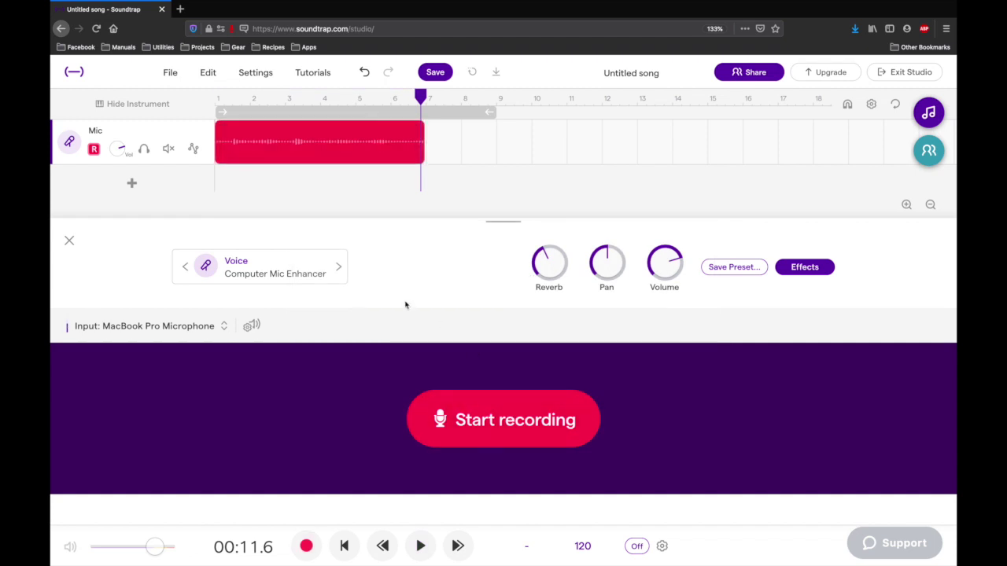
- Play the new take from the start, stop it, and return the playhead to bar 1
key("Return")
key("space")
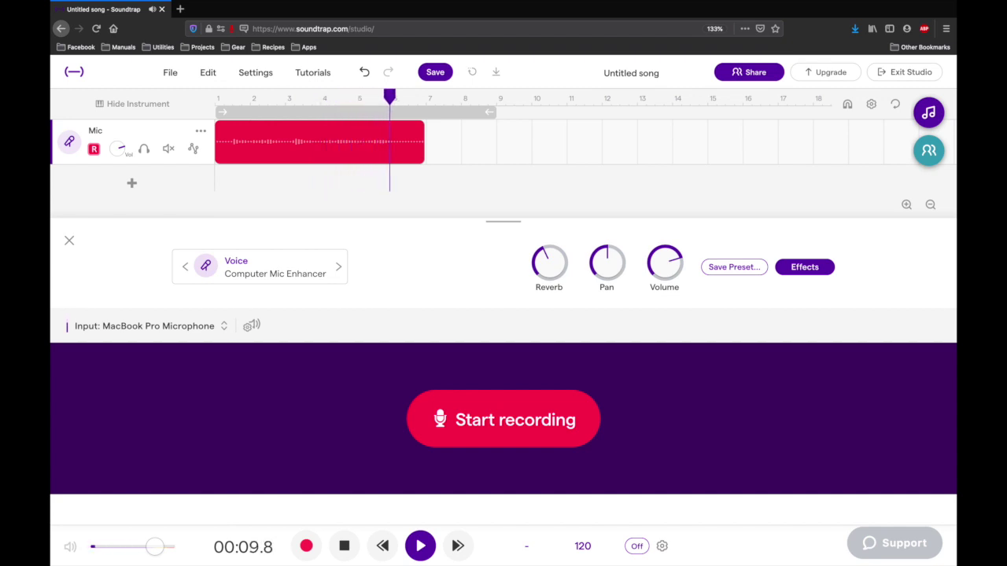
key("space")
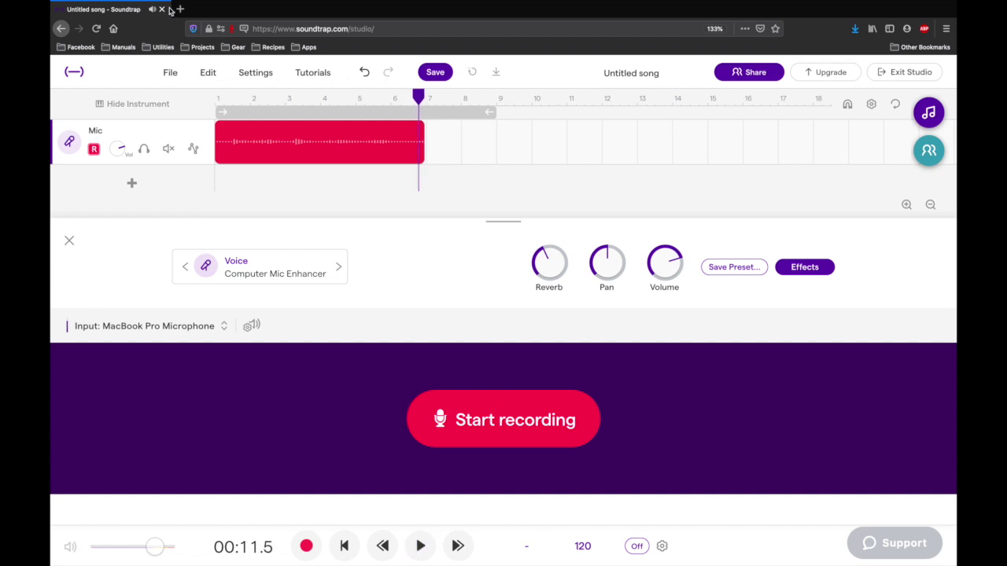
left_click_drag(416, 98, 217, 95)
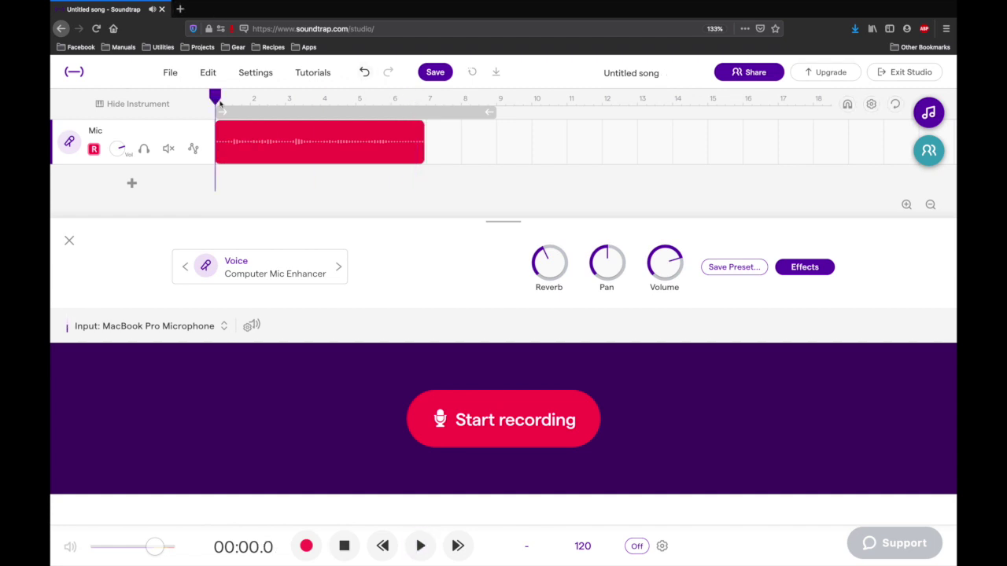
- Split the new take at bar 3 and bar 5, then play the three pieces
left_click_drag(215, 96, 285, 97)
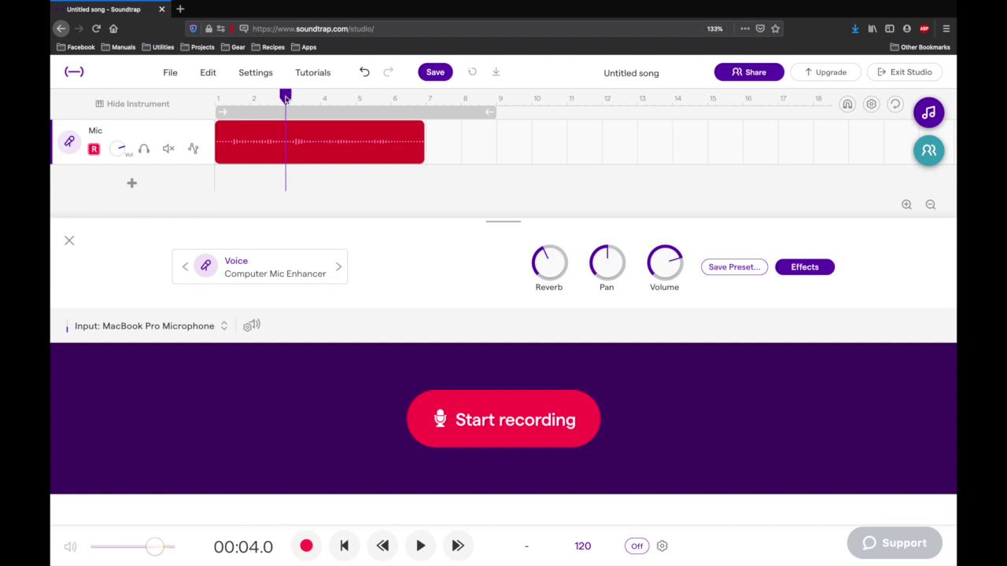
right_click(286, 140)
left_click(322, 230)
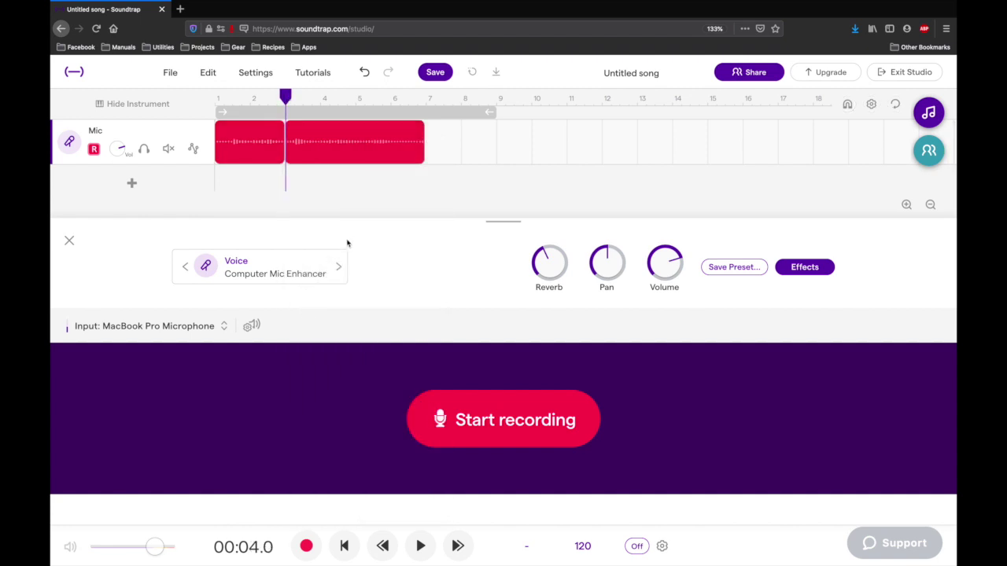
left_click_drag(289, 96, 355, 96)
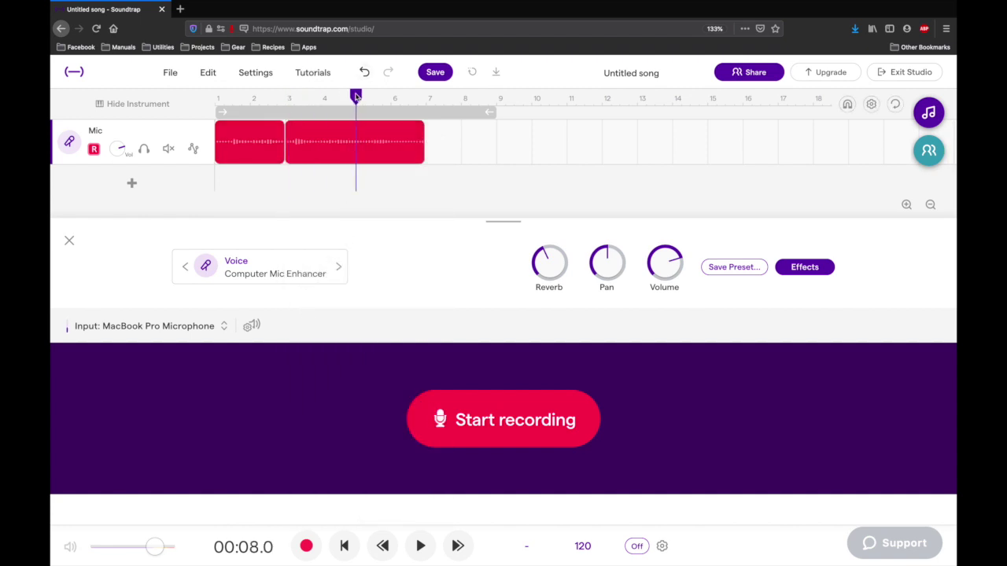
right_click(355, 146)
left_click(398, 236)
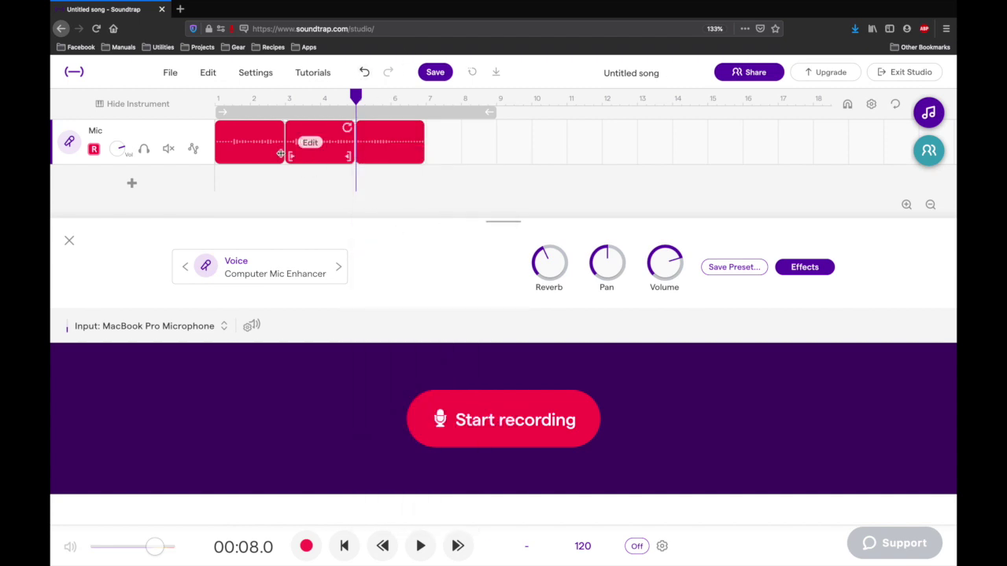
key("Return")
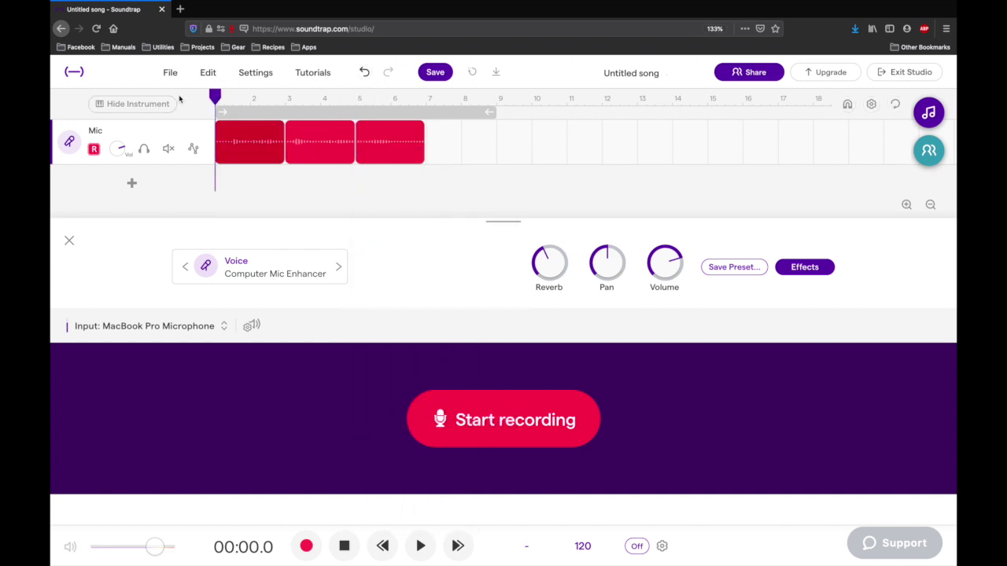
key("space")
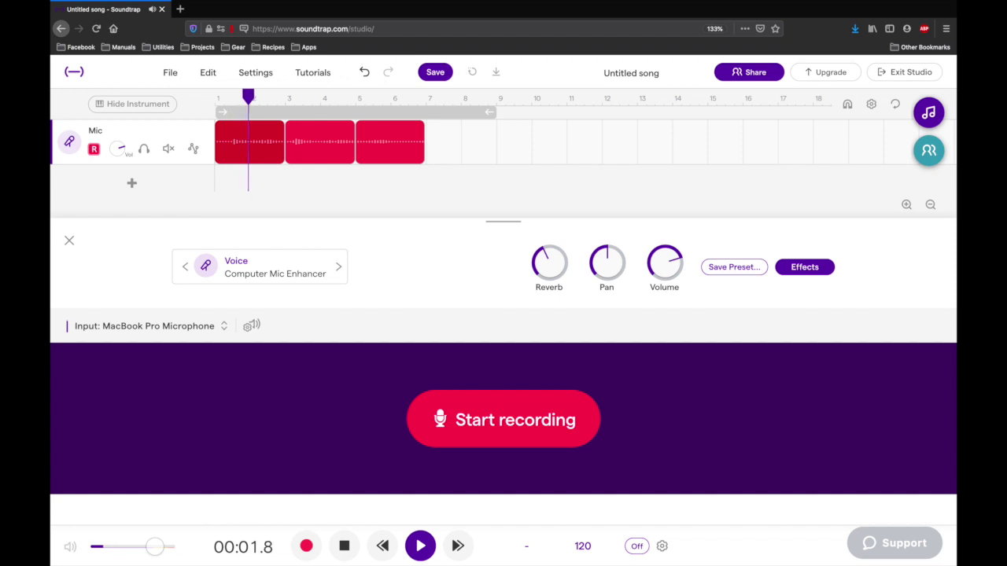
key("space")
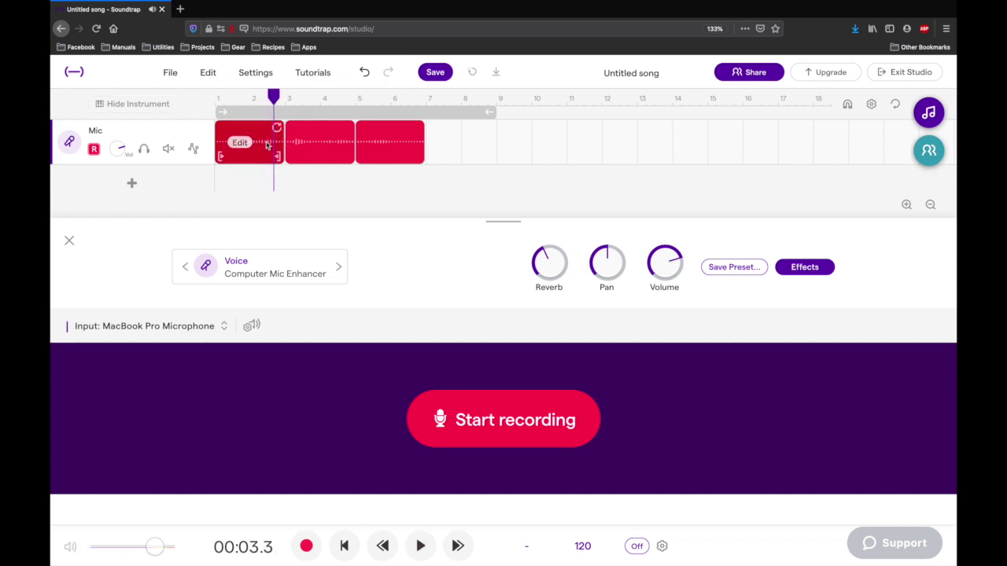
- Lower the first piece's pitch by 12 semitones and replay from the start
right_click(266, 145)
mouse_move(295, 334)
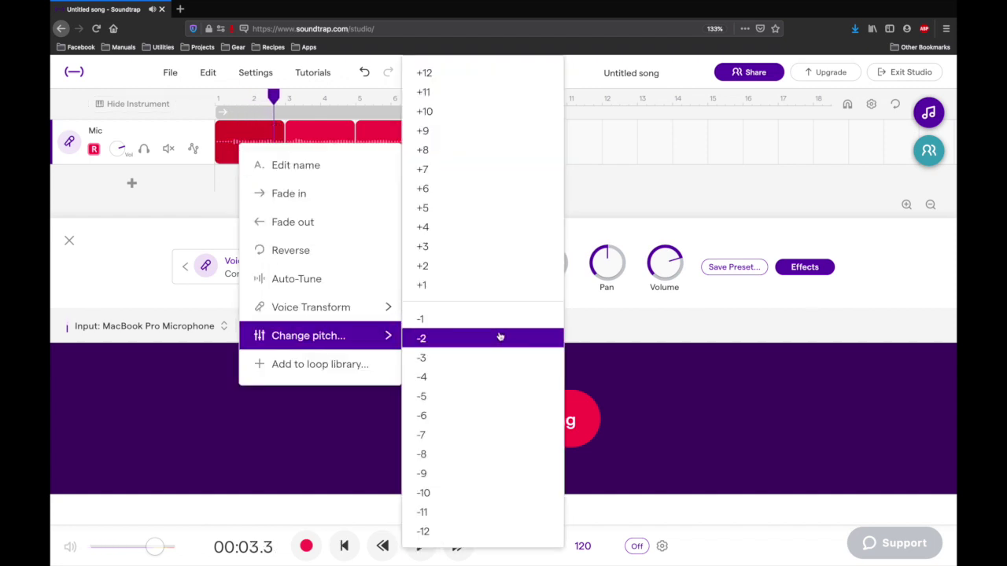
left_click(461, 532)
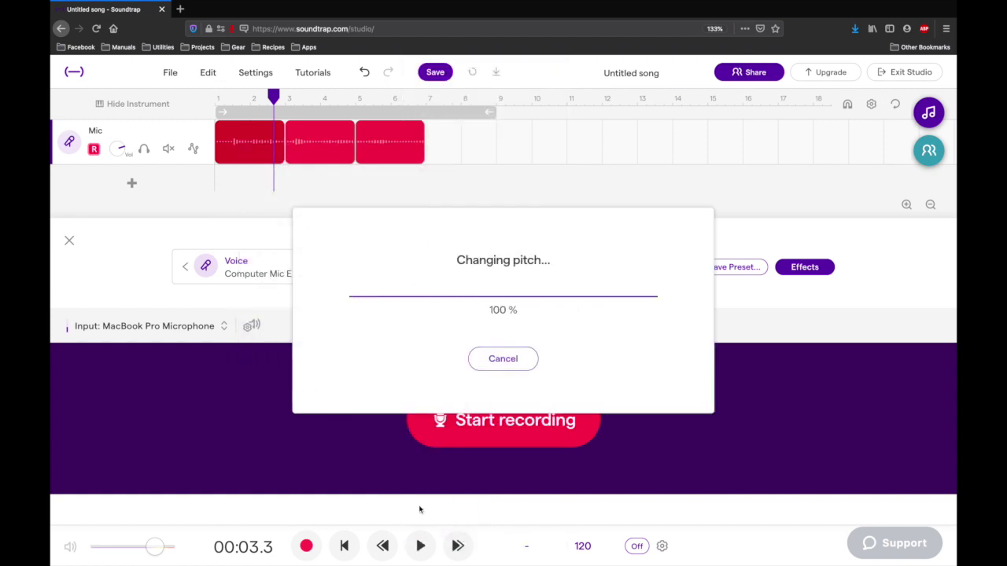
key("Return")
key("space")
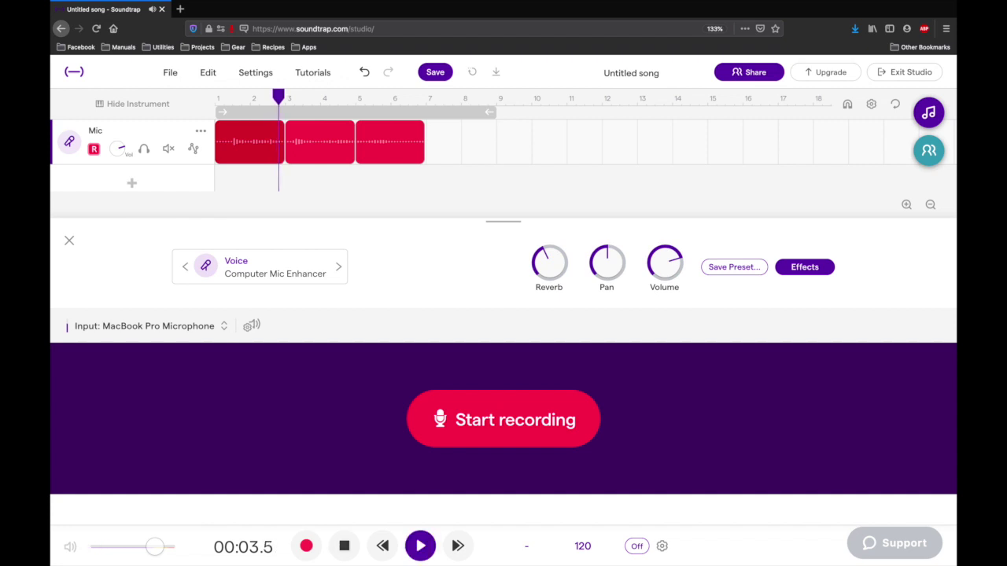
- Stop playback and move the middle and third clips further right together
key("space")
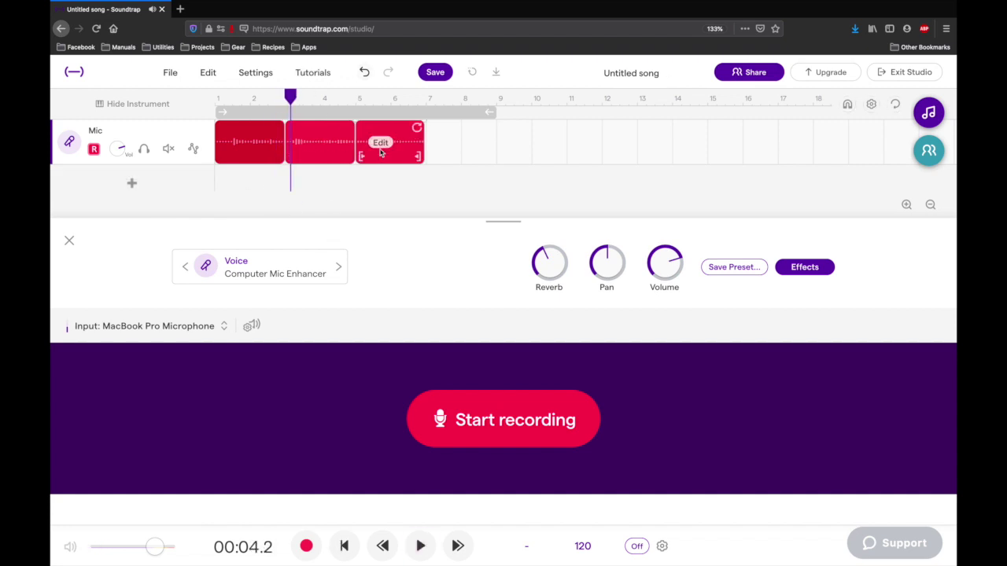
left_click(318, 142)
left_click(391, 140, "shift")
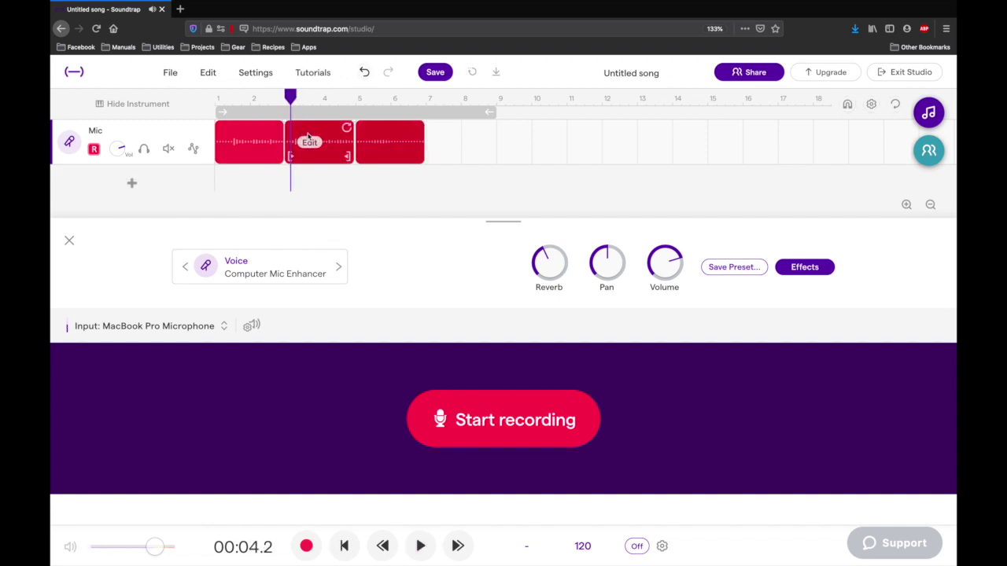
left_click_drag(309, 141, 402, 135)
- Split the first clip at about 2.8 seconds
left_click(272, 148)
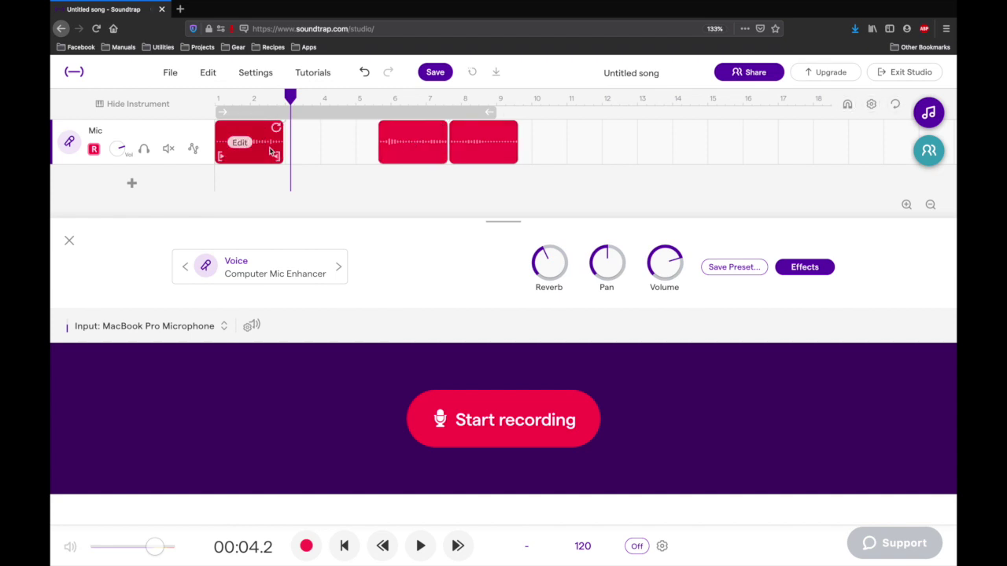
left_click_drag(290, 96, 265, 96)
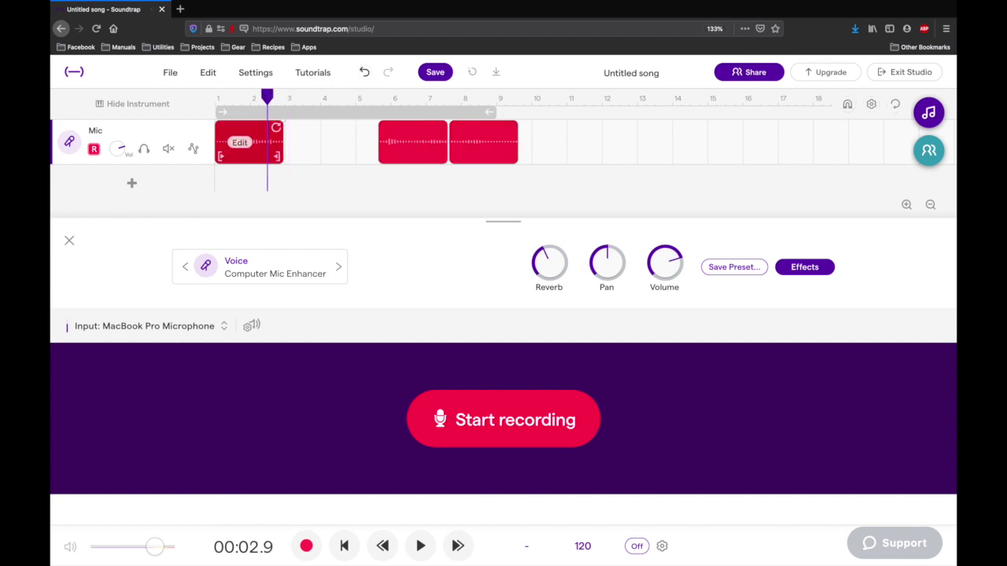
key("space")
key("space")
left_click_drag(283, 96, 265, 98)
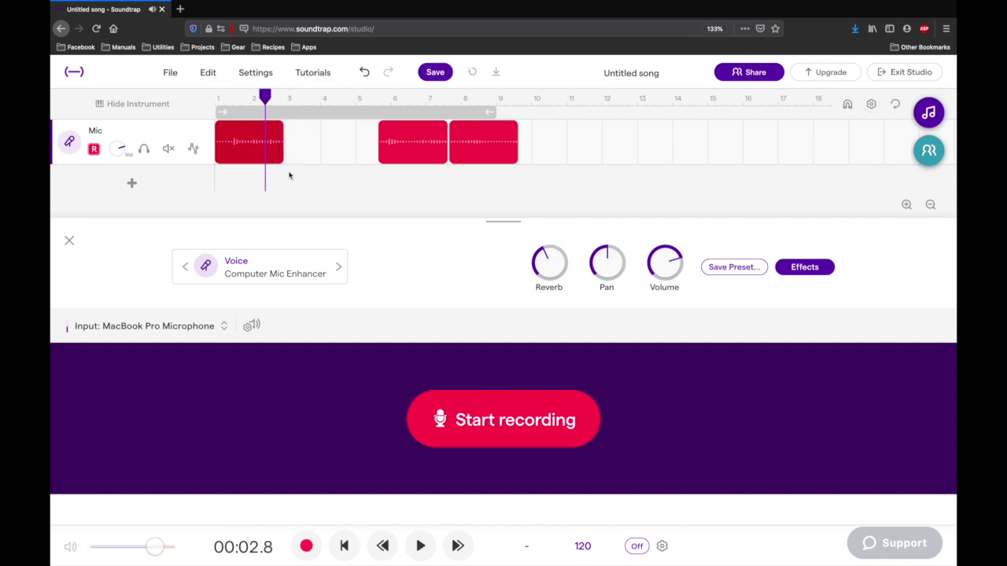
right_click(268, 154)
left_click(299, 241)
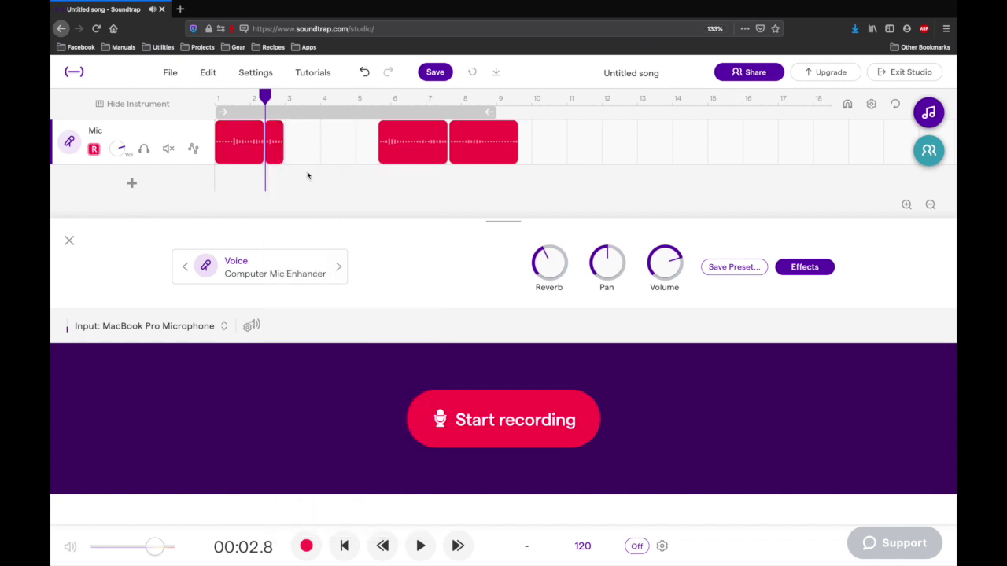
- Copy the small split-off piece, paste repeats after it, and play from the start
left_click(272, 133)
key("super+c")
key("super+v")
key("super+v")
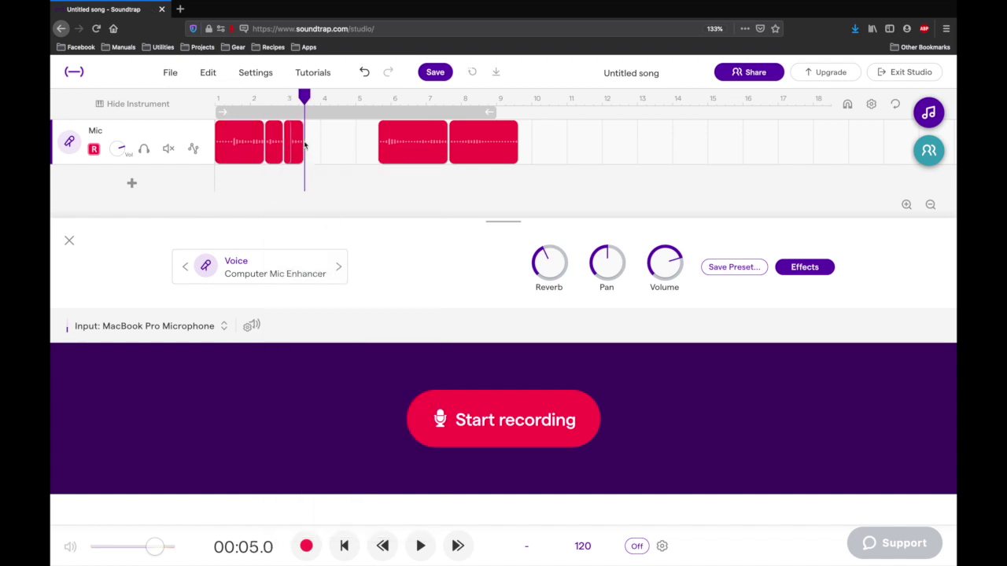
key("Return")
key("space")
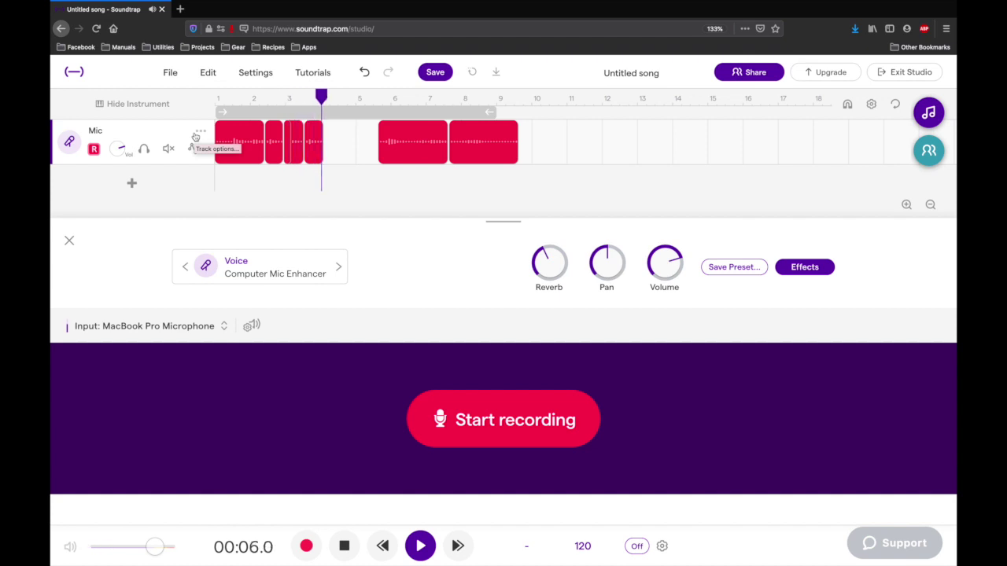
key("space")
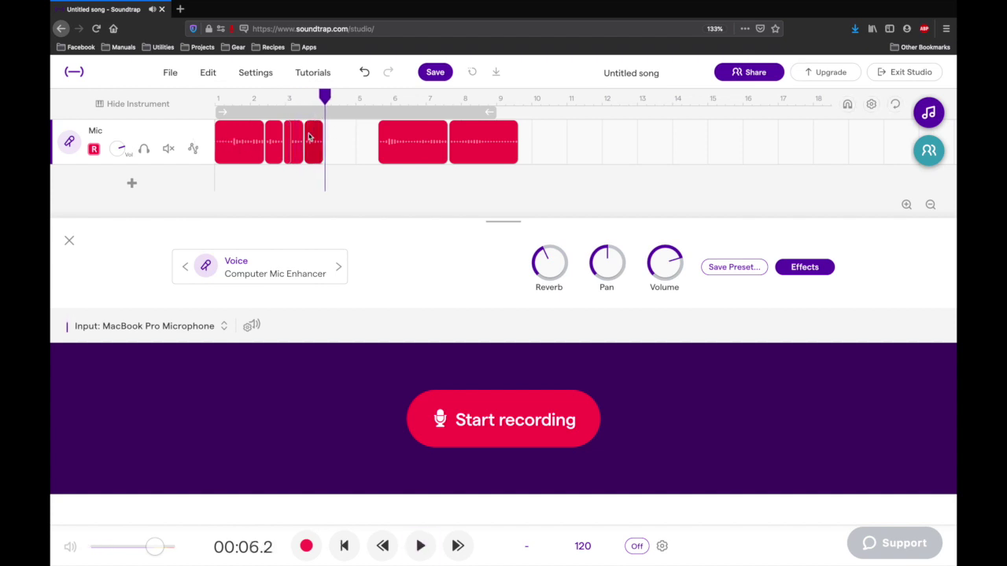
- Raise the last short piece by 12 semitones and play from about 4.6 seconds
right_click(309, 137)
mouse_move(376, 502)
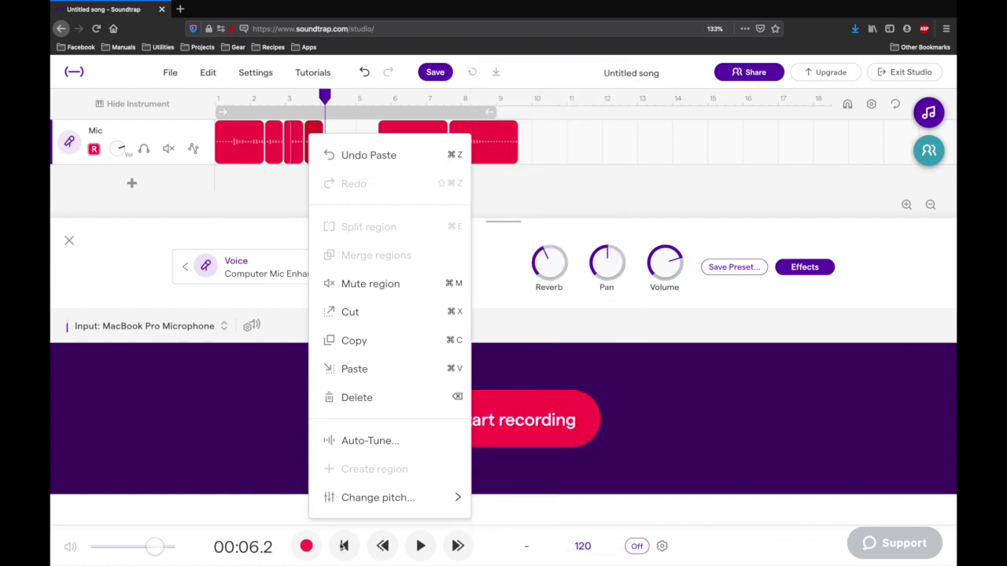
mouse_move(434, 495)
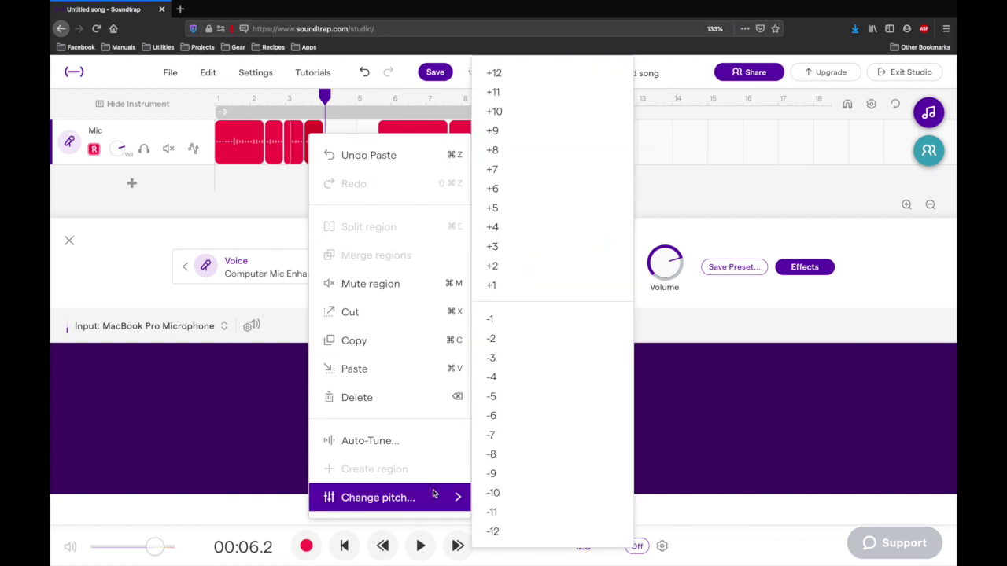
left_click(509, 73)
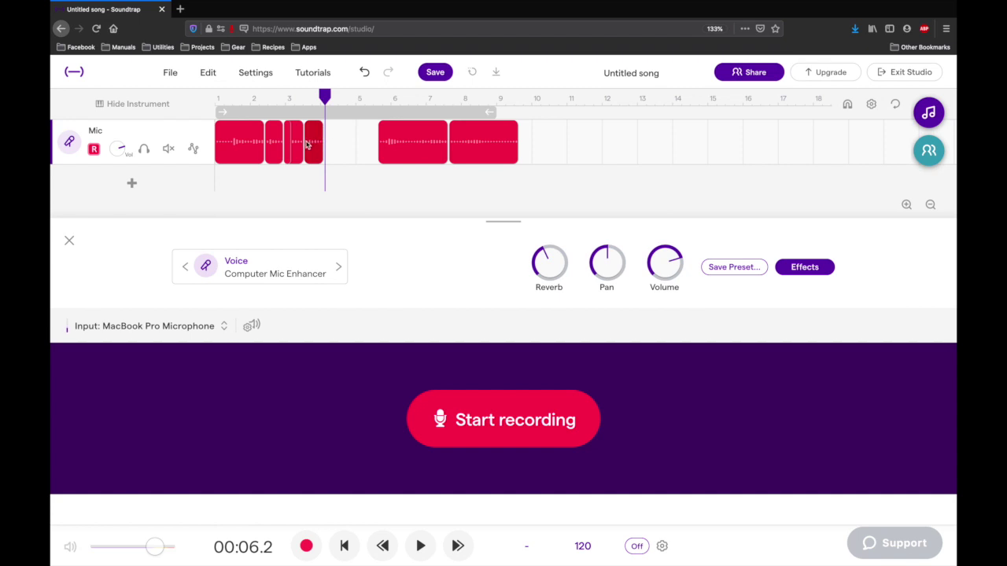
left_click(297, 98)
key("space")
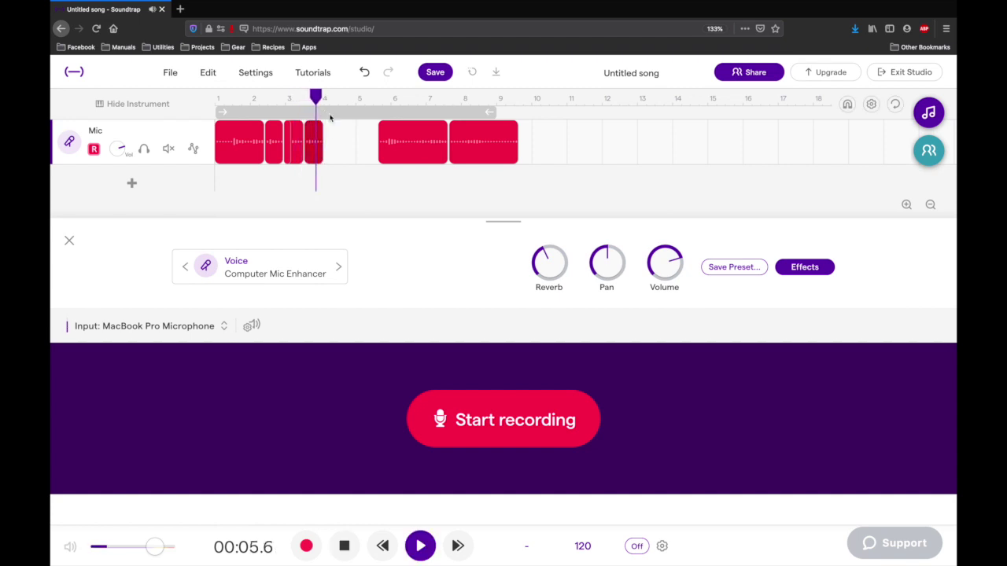
- Move the next clip left to follow the short pieces and reverse it
left_click_drag(416, 130, 361, 128)
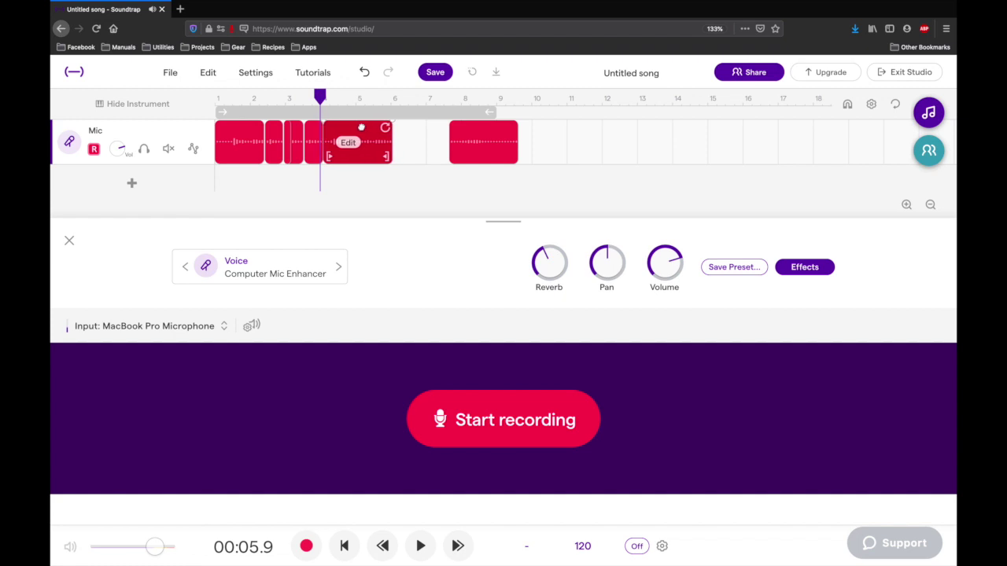
right_click(368, 132)
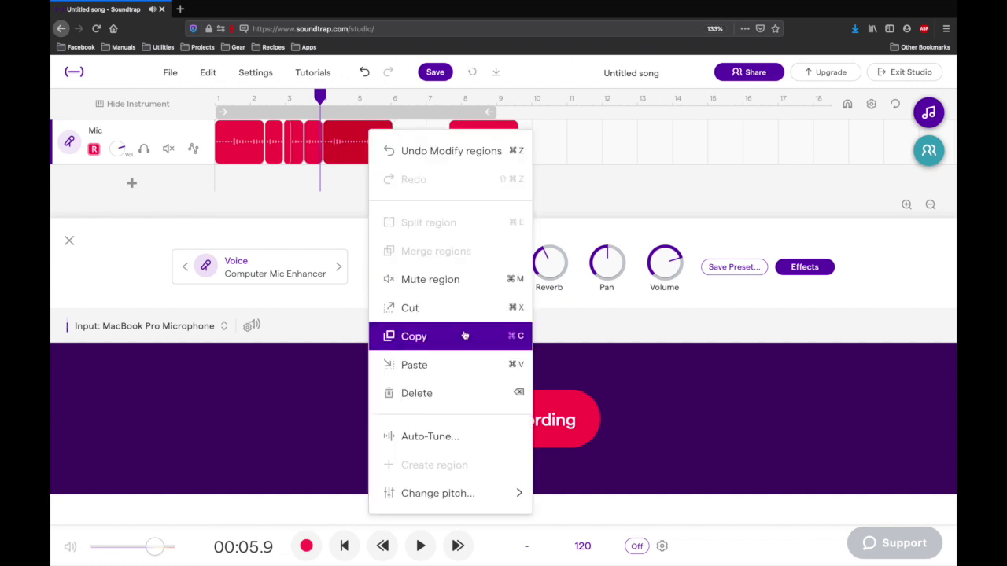
mouse_move(439, 500)
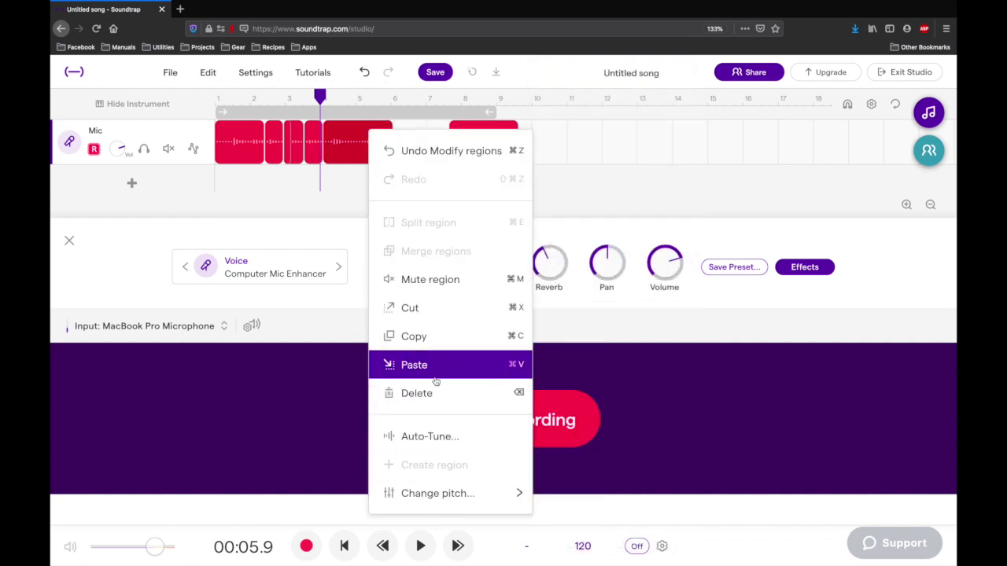
left_click(346, 133)
right_click(346, 134)
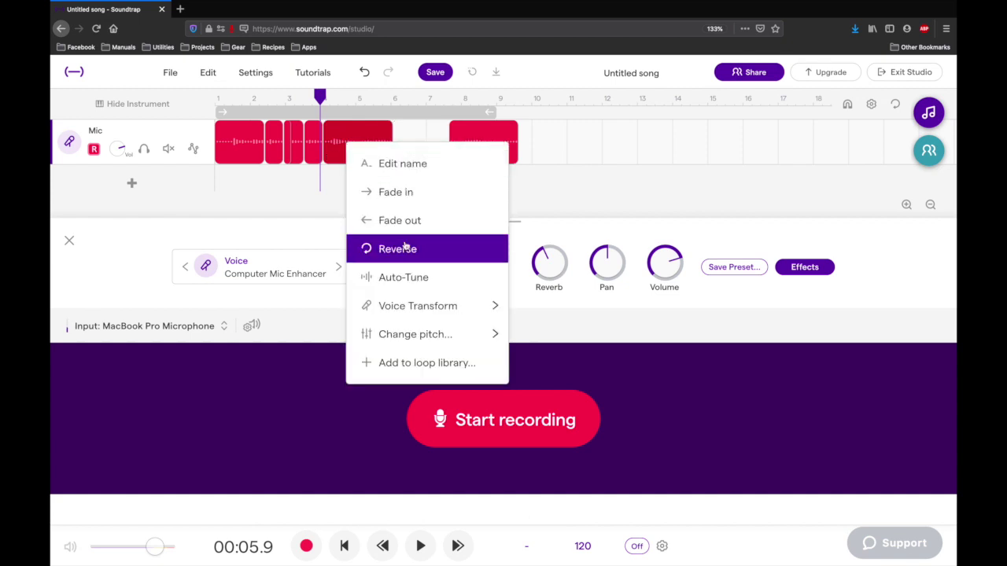
left_click(370, 247)
- Play the track from the start of the song, then stop
left_click_drag(320, 95, 217, 95)
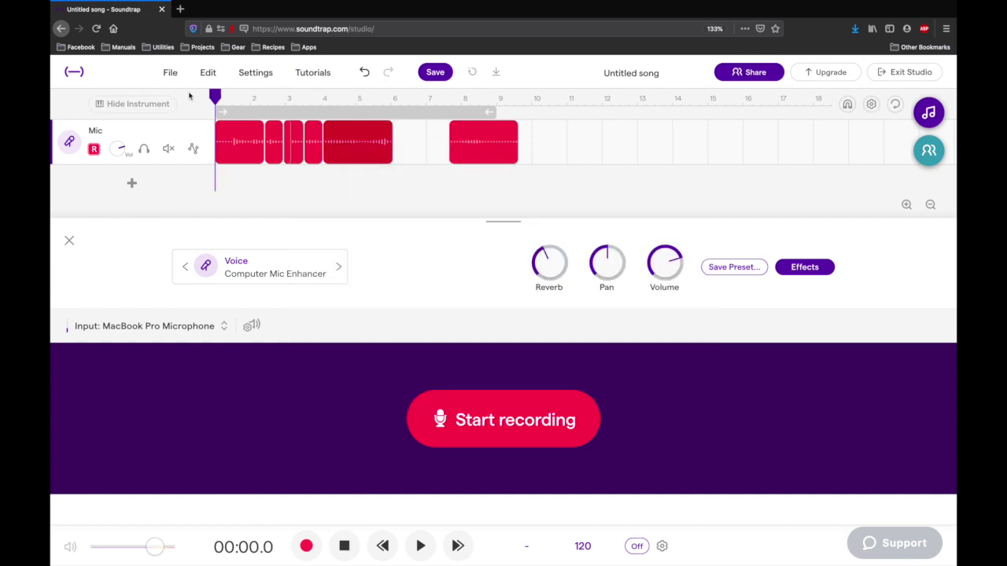
key("space")
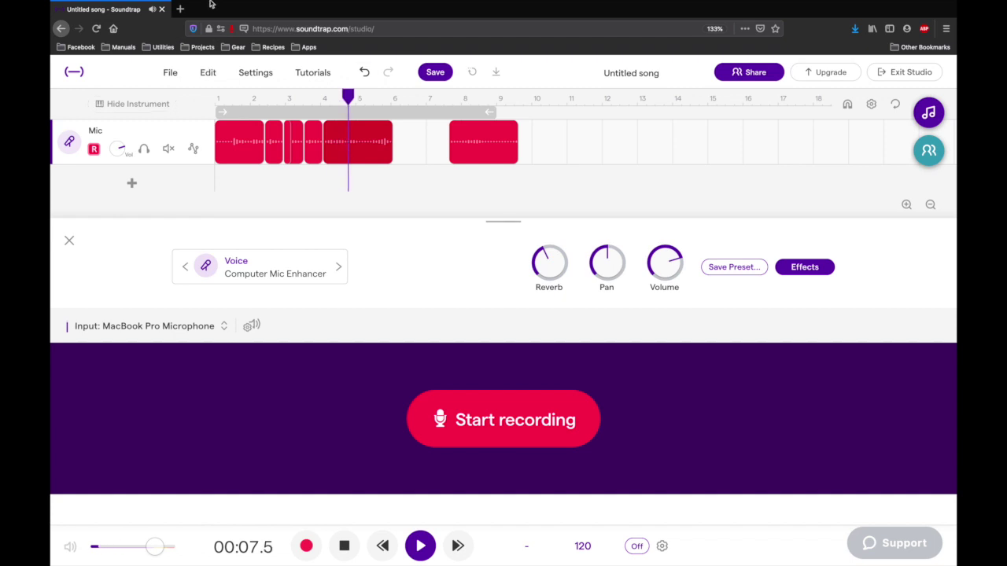
mouse_move(384, 128)
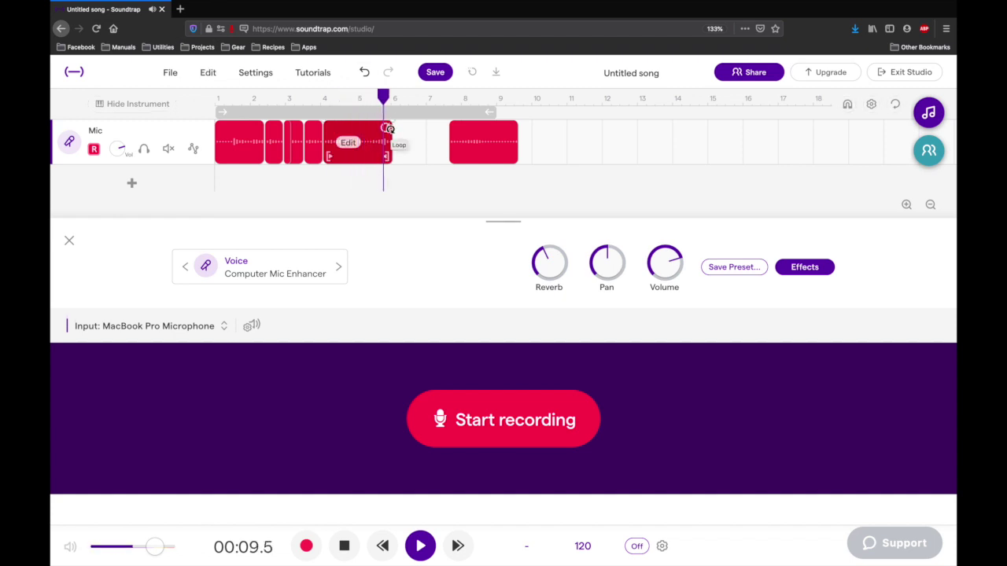
key("space")
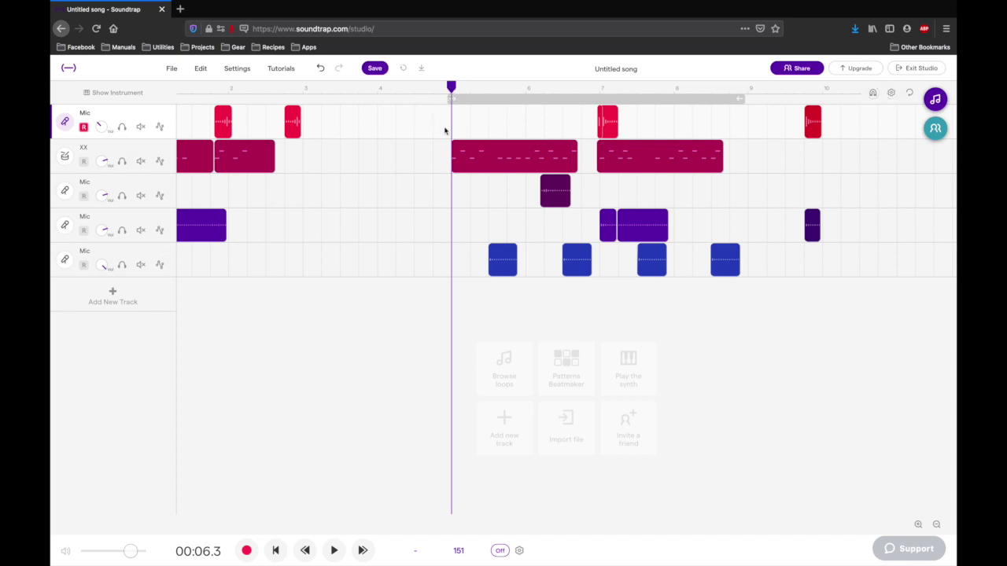
- Play the drum and Mic tracks from about bar 5, stopping at 13.3 seconds
key("space")
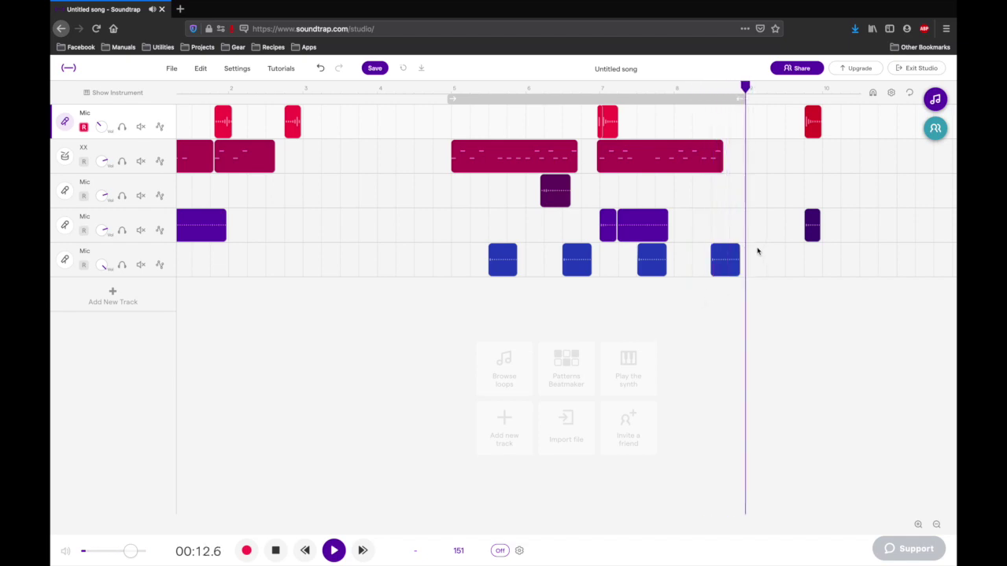
key("space")
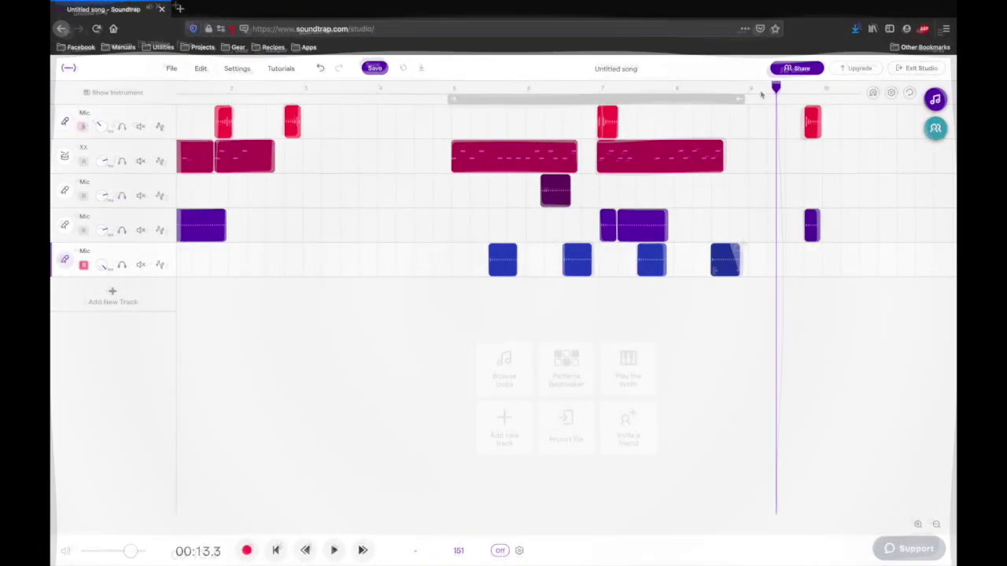